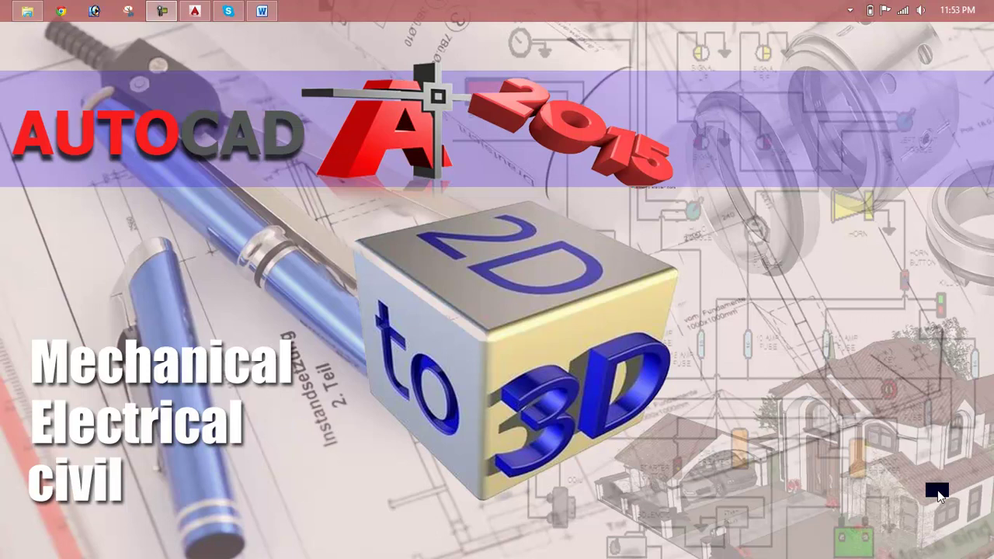
Bring the Lesson 21 helix document to the front in Microsoft Word.
{"action": "left_click", "coordinate": [264, 10]}
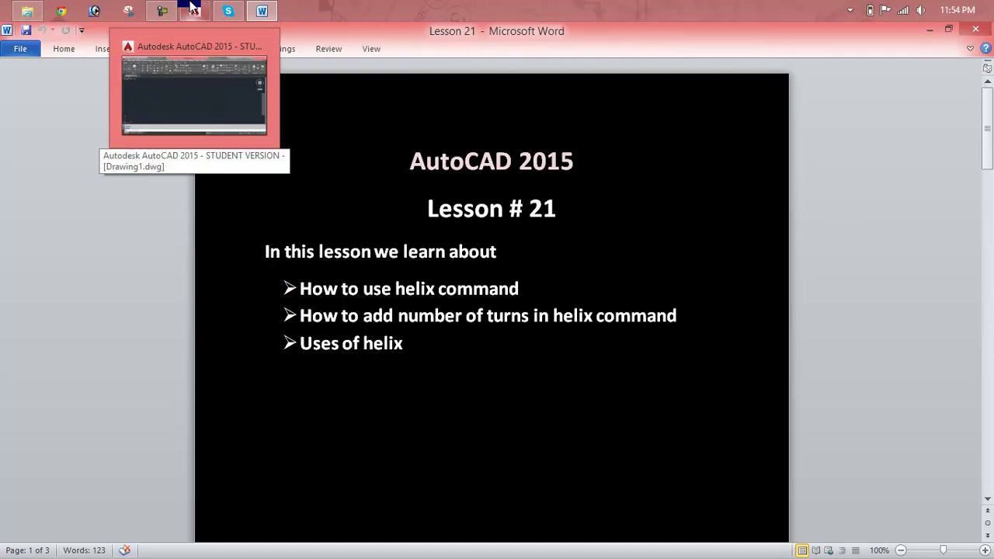
In AutoCAD, turn off the grid and set length units to Engineering with 0'-0" precision.
{"action": "left_click", "coordinate": [192, 9]}
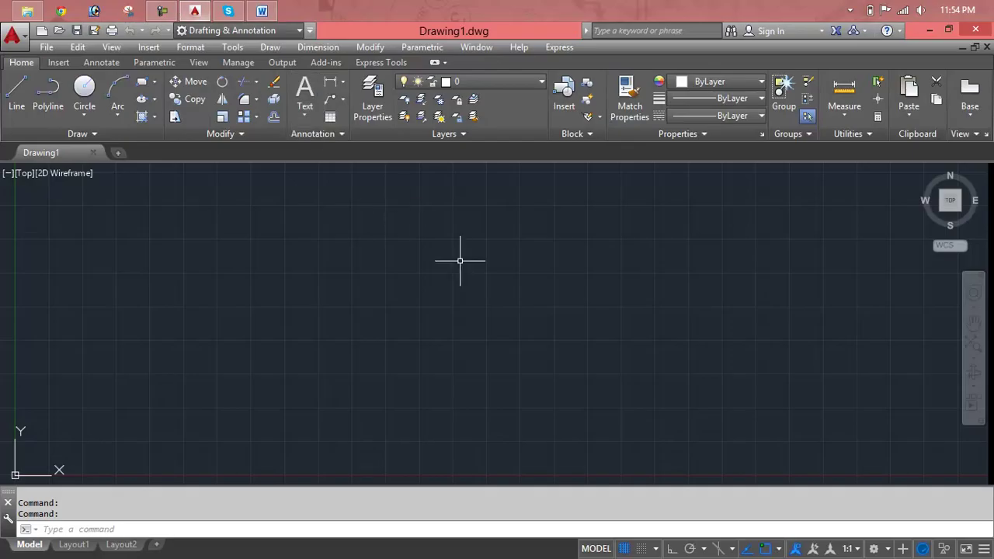
{"action": "key", "text": "F7"}
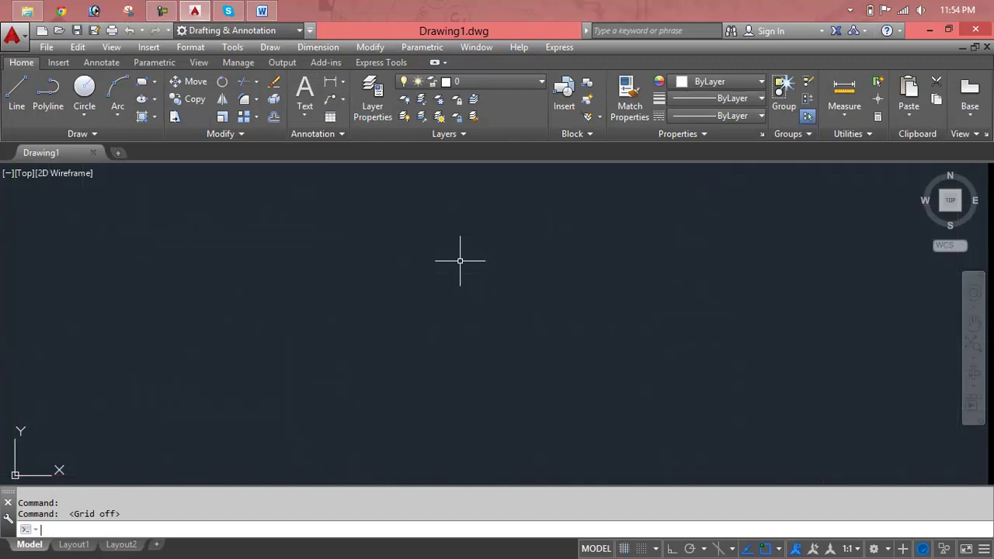
{"action": "type", "text": "un"}
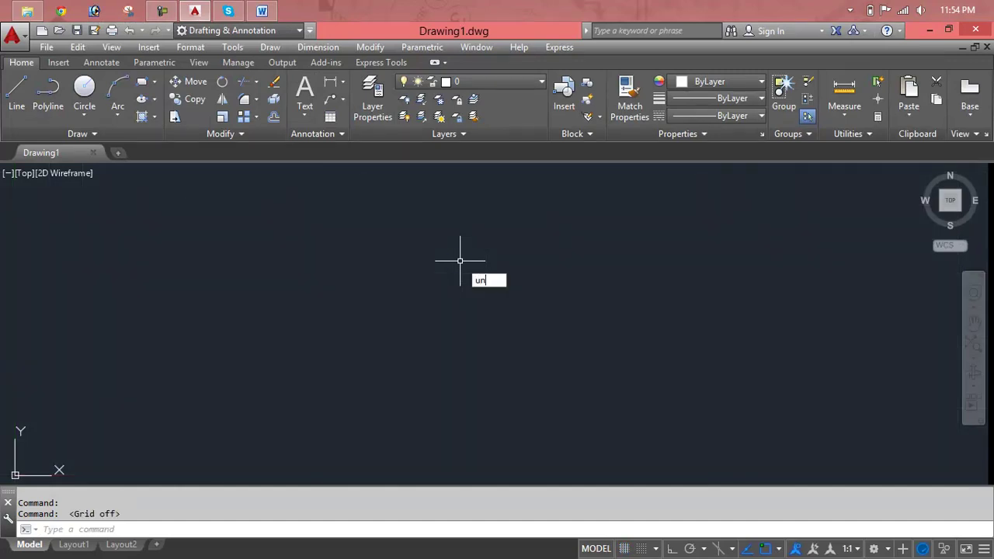
{"action": "key", "text": "Return"}
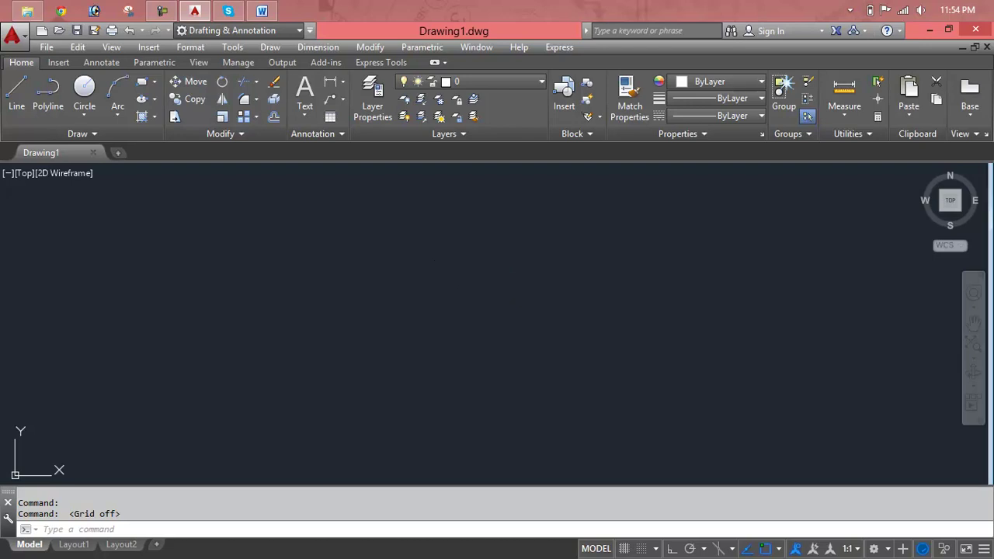
{"action": "left_click", "coordinate": [464, 195]}
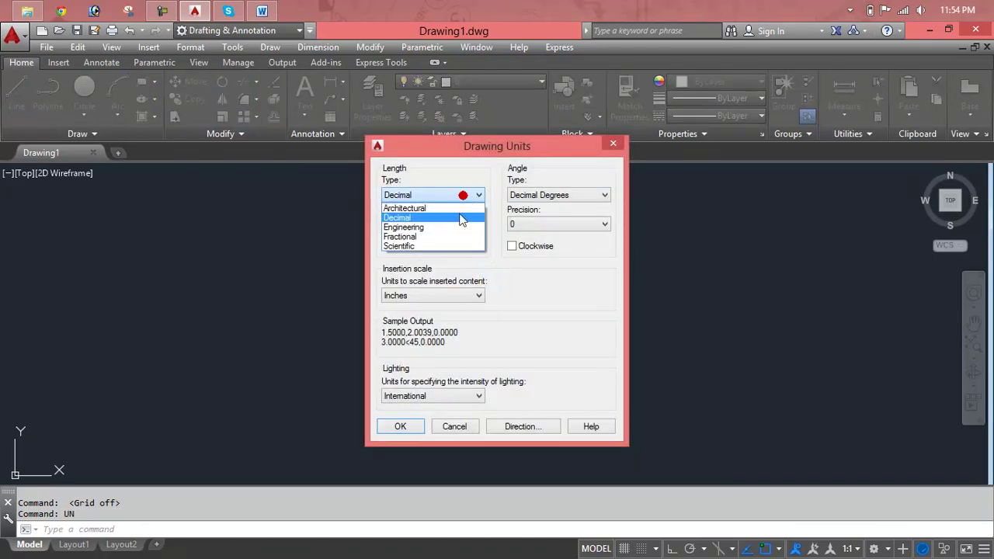
{"action": "left_click", "coordinate": [456, 227]}
{"action": "left_click", "coordinate": [458, 224]}
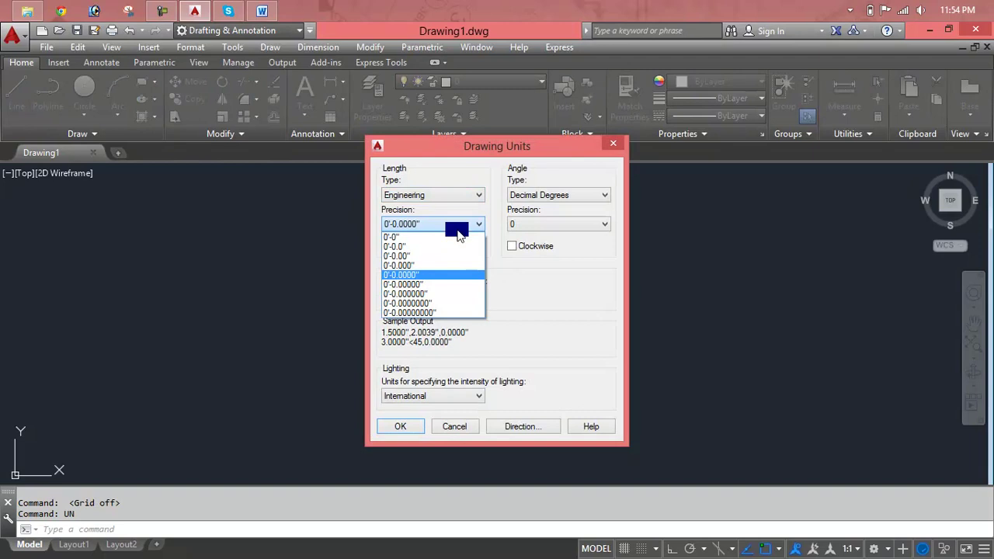
{"action": "left_click", "coordinate": [459, 237]}
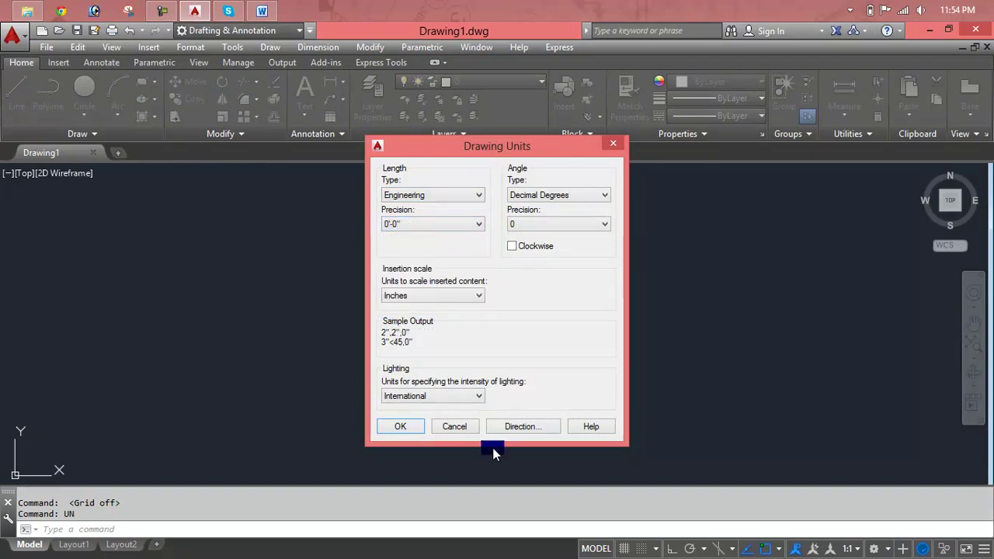
{"action": "left_click", "coordinate": [393, 428]}
{"action": "key", "text": "Return"}
{"action": "left_click", "coordinate": [391, 428]}
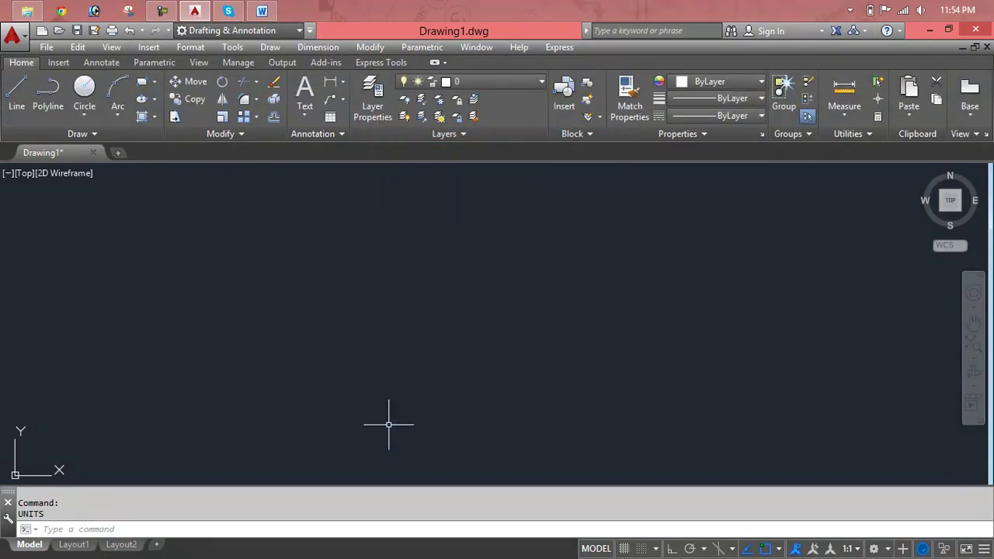
{"action": "key", "text": "Escape"}
{"action": "key", "text": "Escape"}
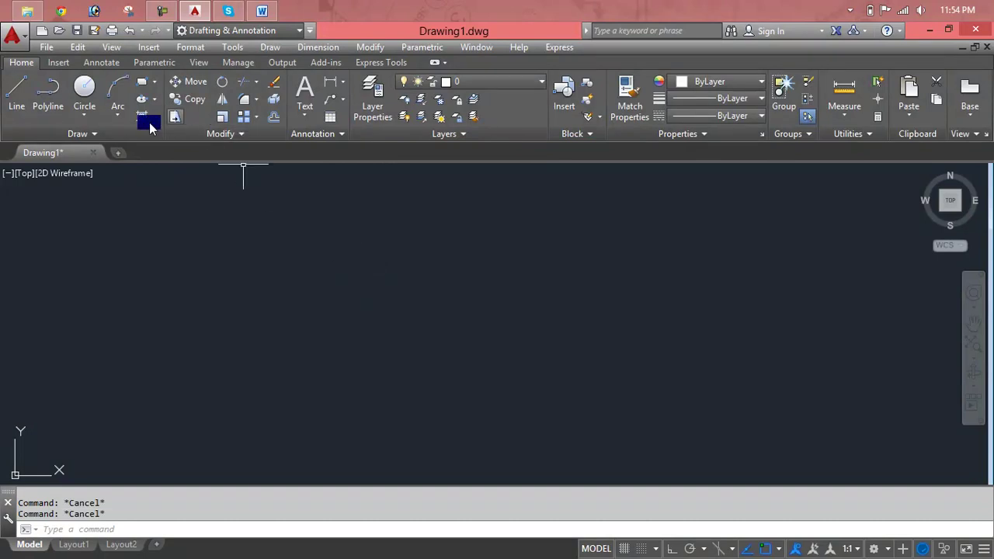
Start the Helix command from the Draw menu, defaulting to 3 counter-clockwise turns.
{"action": "left_click", "coordinate": [106, 134]}
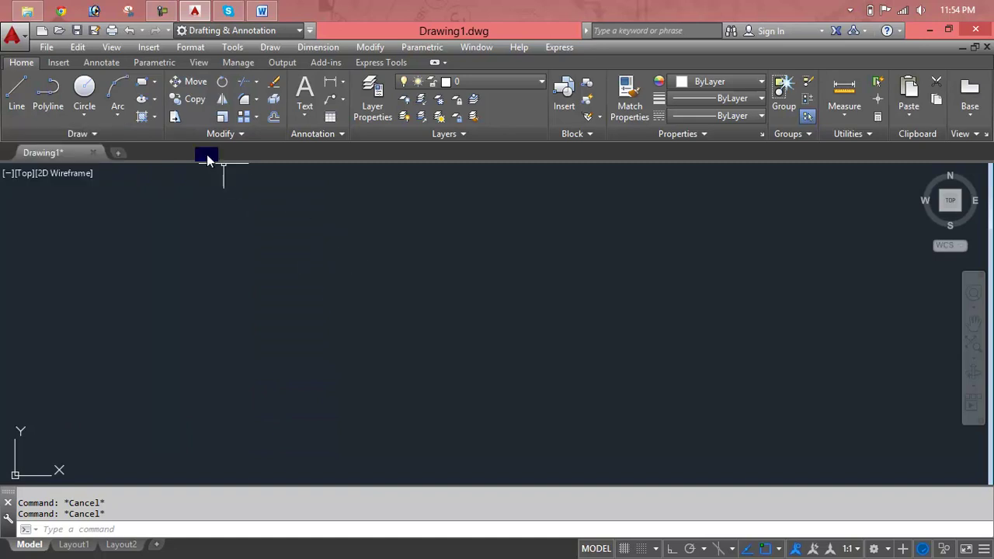
{"action": "left_click", "coordinate": [111, 137]}
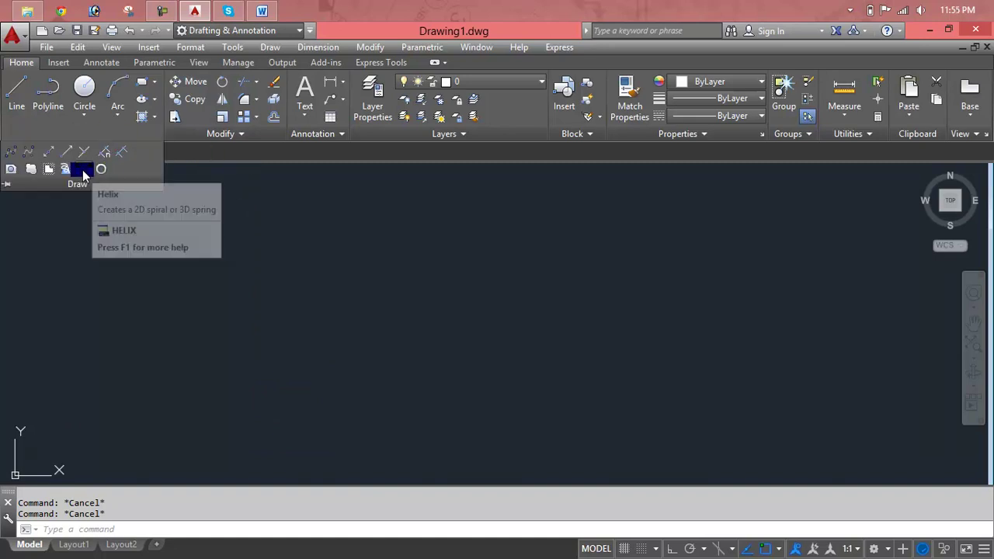
{"action": "left_click", "coordinate": [271, 47]}
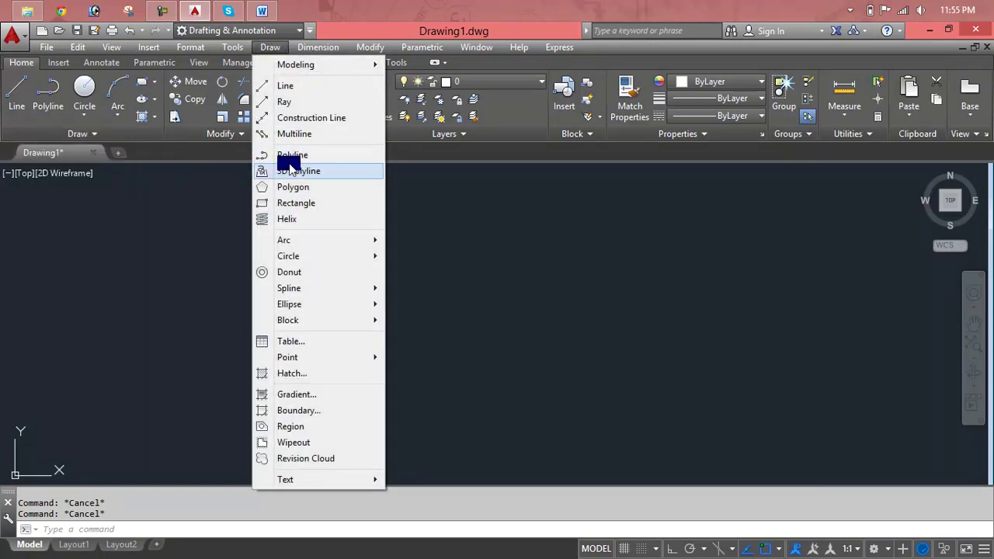
{"action": "left_click", "coordinate": [302, 230]}
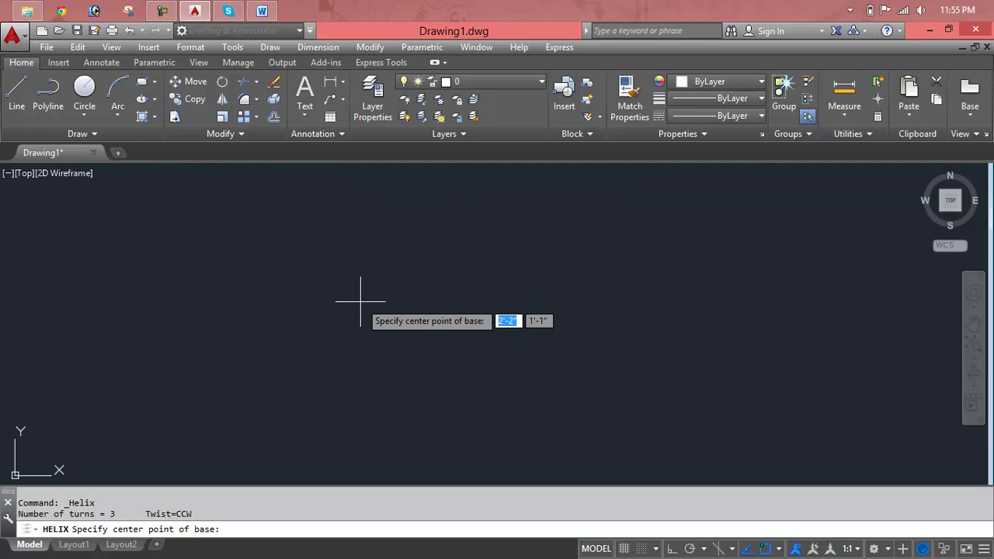
Draw a helix with a 4' base radius, 2' top radius and 5' height.
{"action": "left_click", "coordinate": [329, 358]}
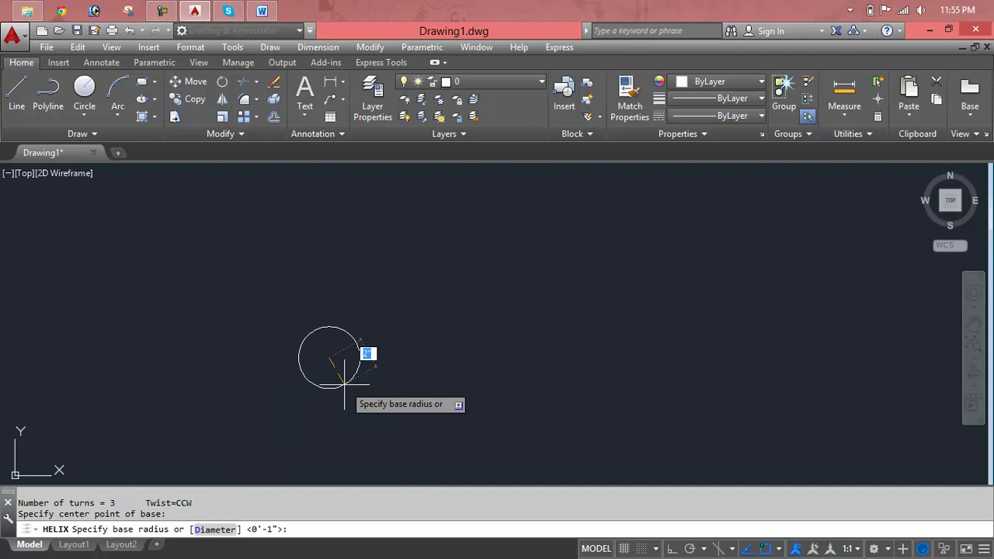
{"action": "type", "text": "4"}
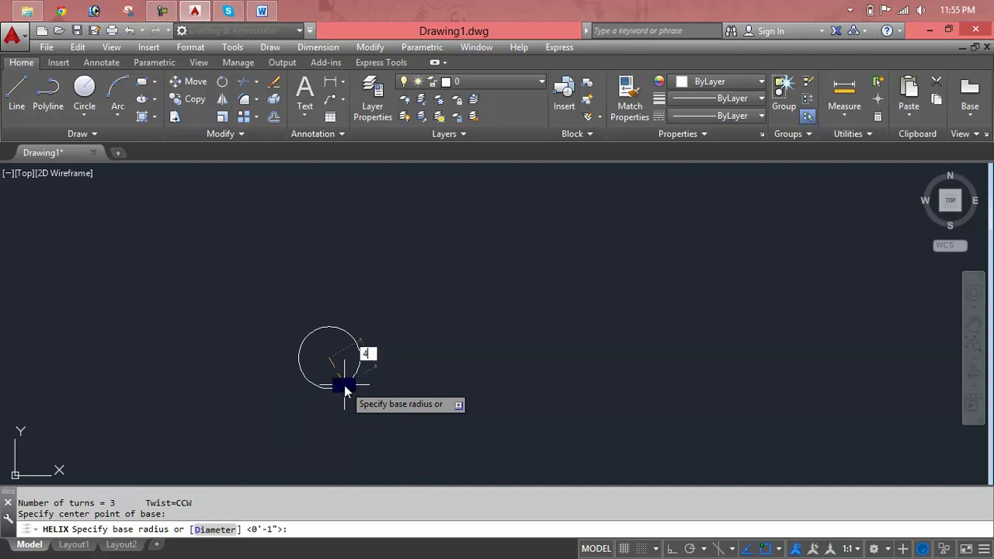
{"action": "key", "text": "Return"}
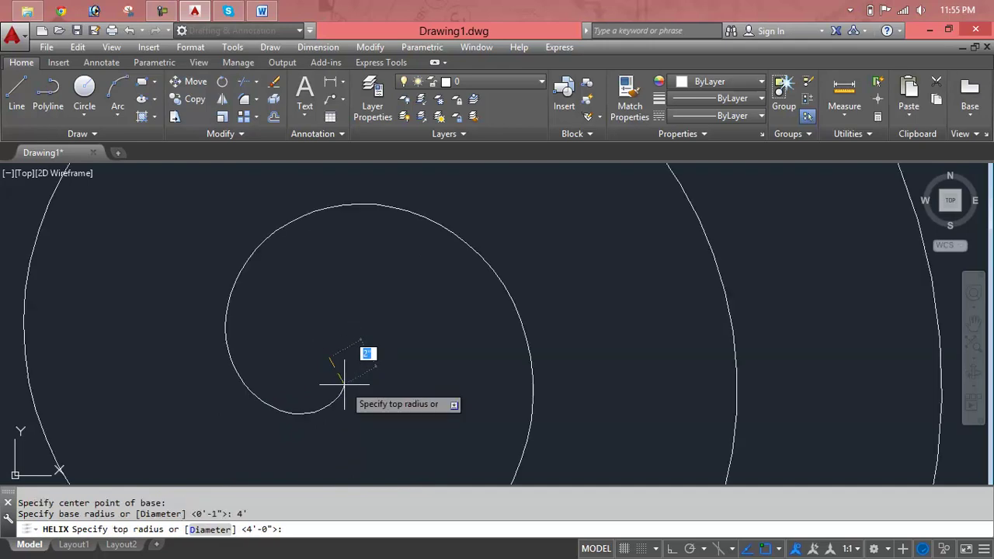
{"action": "scroll", "coordinate": [344, 383], "scroll_direction": "down", "scroll_amount": 1}
{"action": "scroll", "coordinate": [344, 384], "scroll_direction": "down", "scroll_amount": 1}
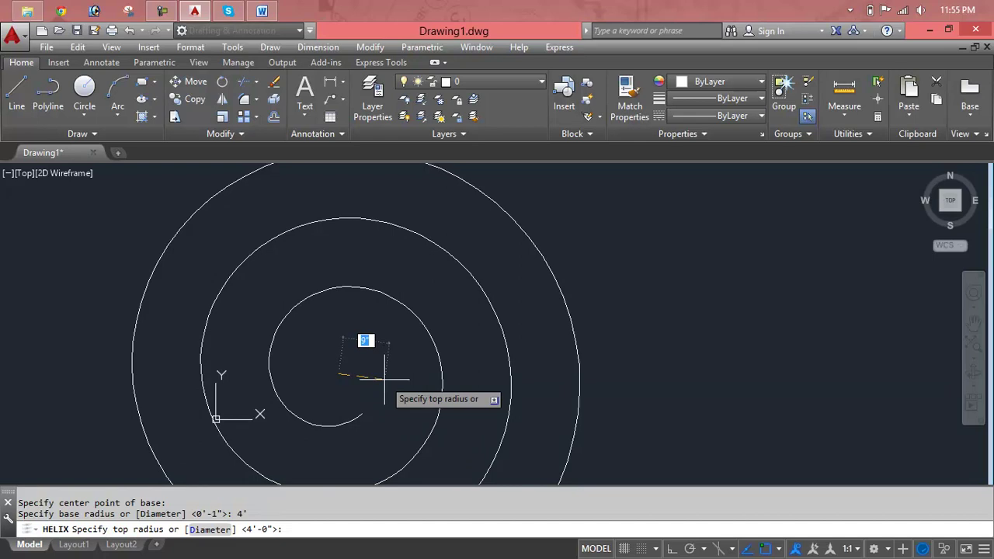
{"action": "type", "text": "2"}
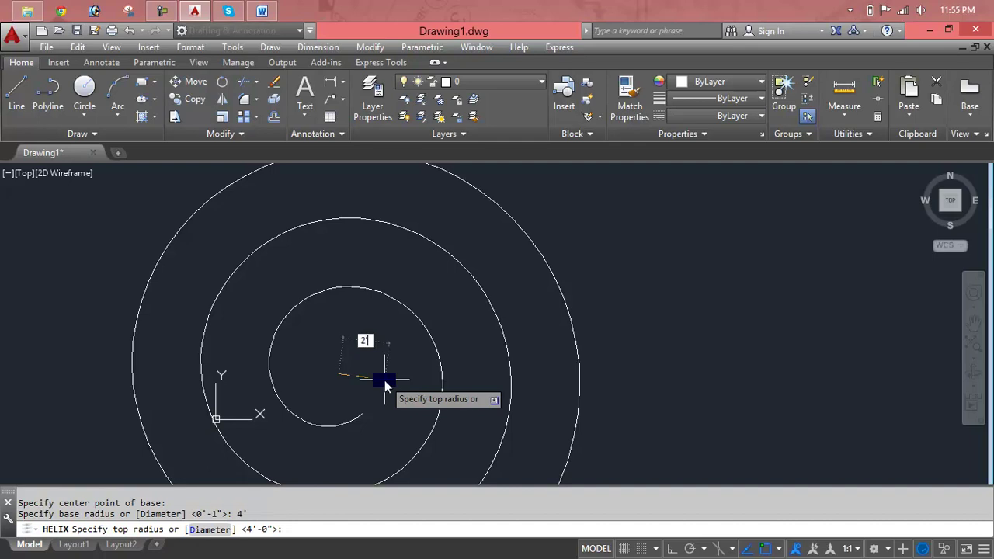
{"action": "key", "text": "Return"}
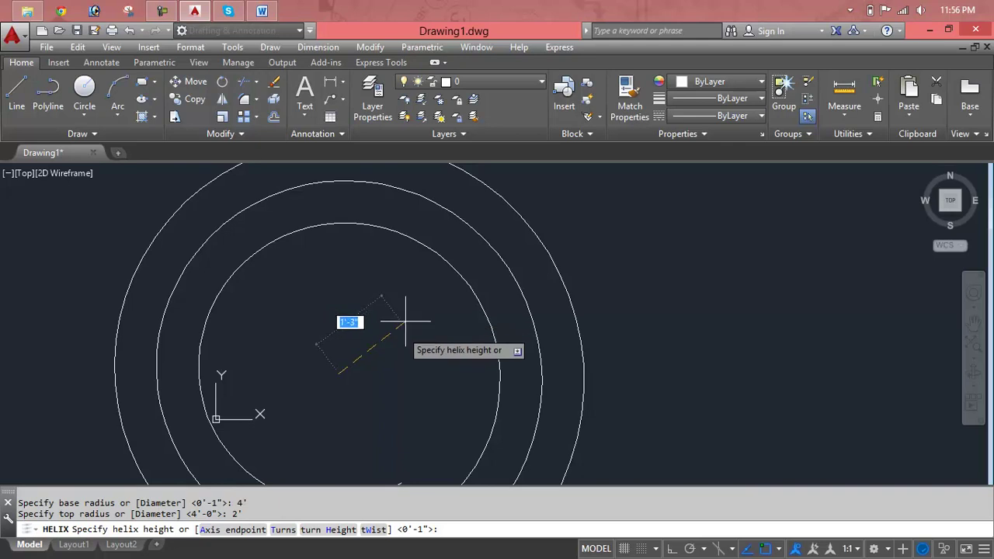
{"action": "type", "text": "5"}
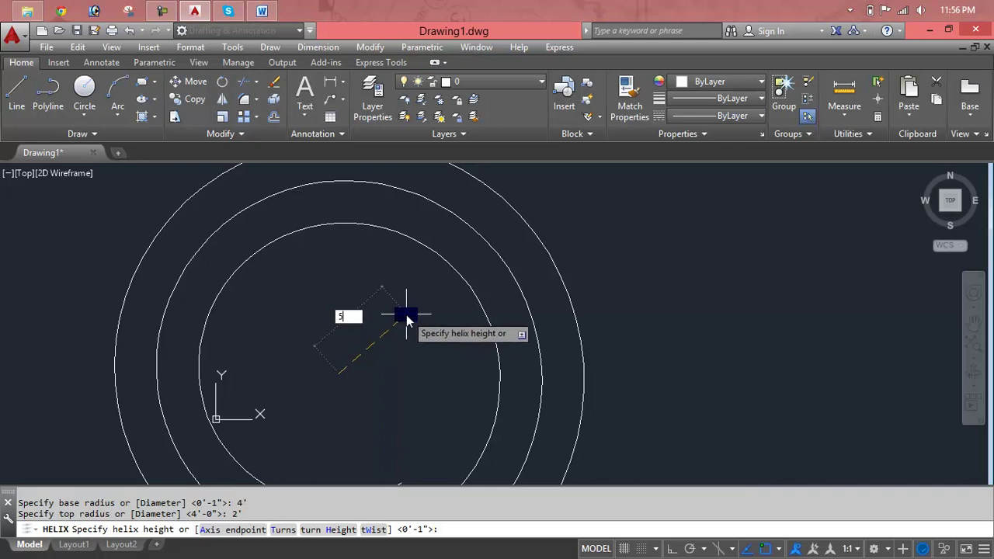
{"action": "key", "text": "Return"}
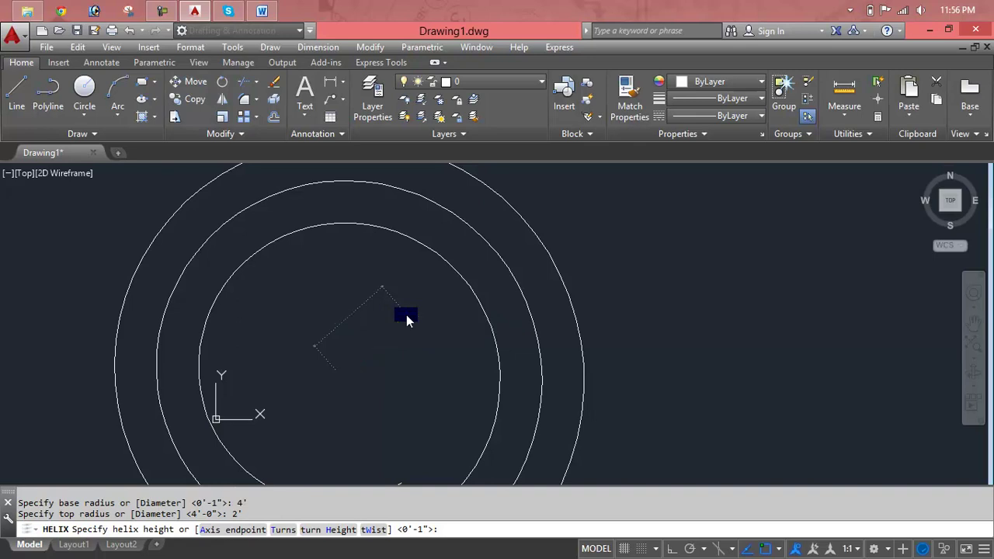
Orbit with the ViewCube to an oblique front angle and zoom in on the tapered helix.
{"action": "left_click", "coordinate": [946, 185]}
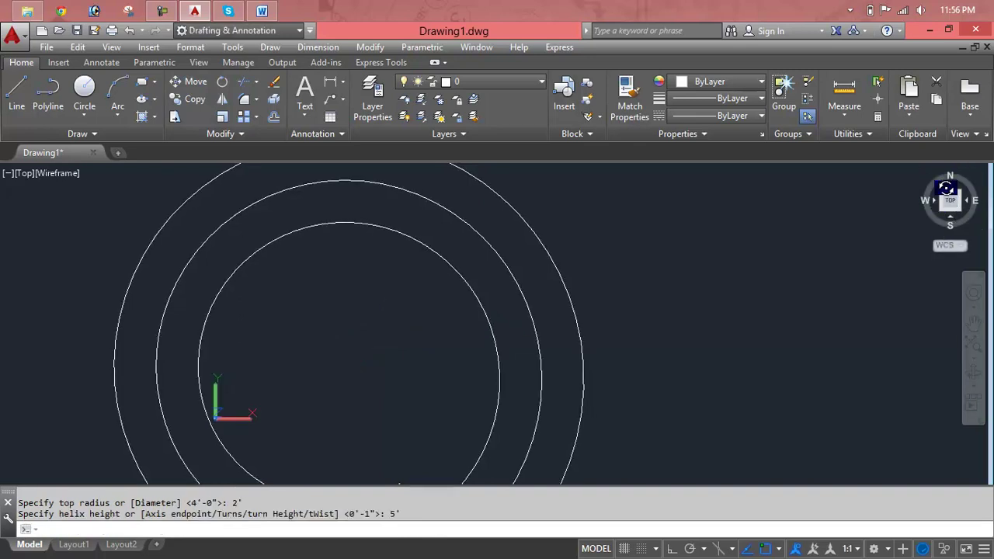
{"action": "left_click_drag", "start_coordinate": [946, 185], "coordinate": [948, 205]}
{"action": "scroll", "coordinate": [479, 271], "scroll_direction": "down", "scroll_amount": 4}
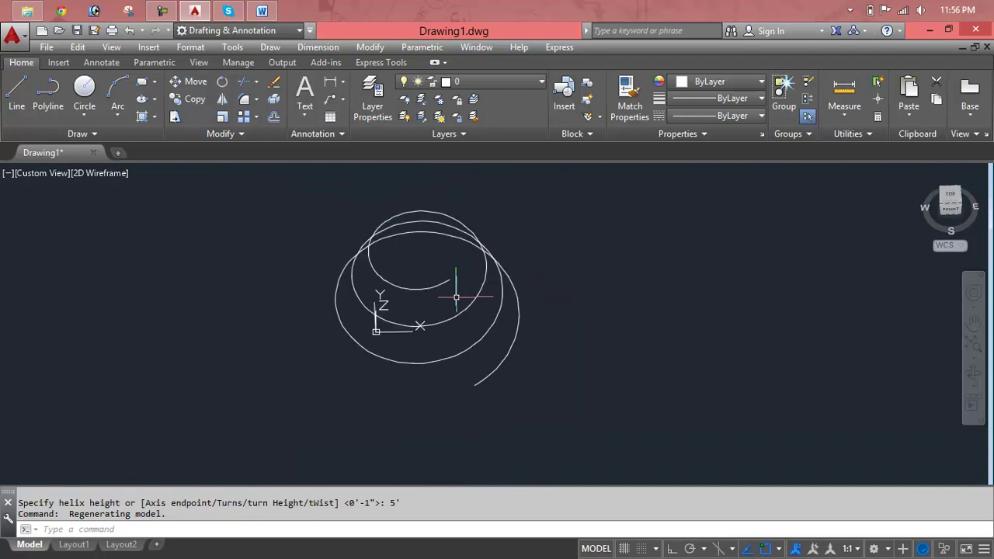
{"action": "mouse_move", "coordinate": [951, 205]}
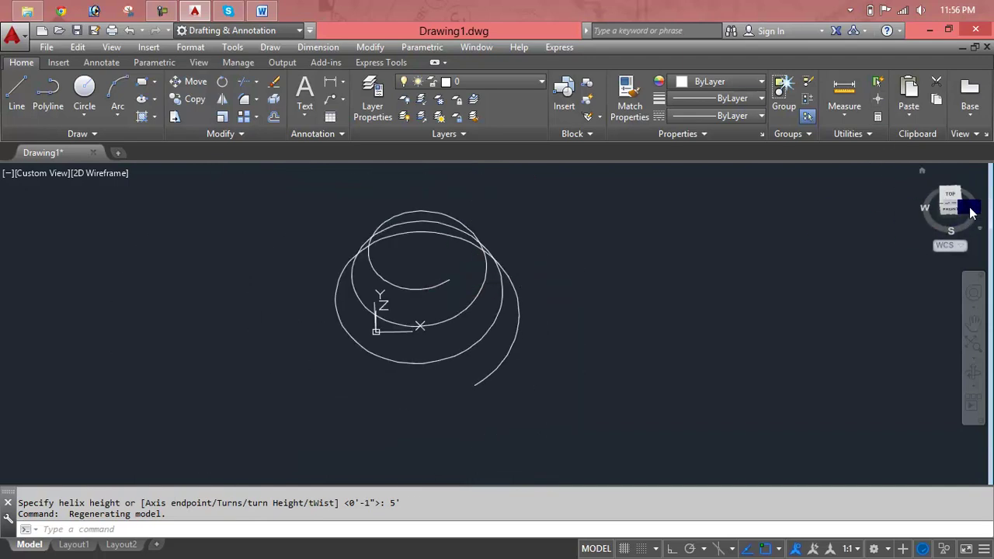
{"action": "left_click_drag", "start_coordinate": [949, 203], "coordinate": [954, 466]}
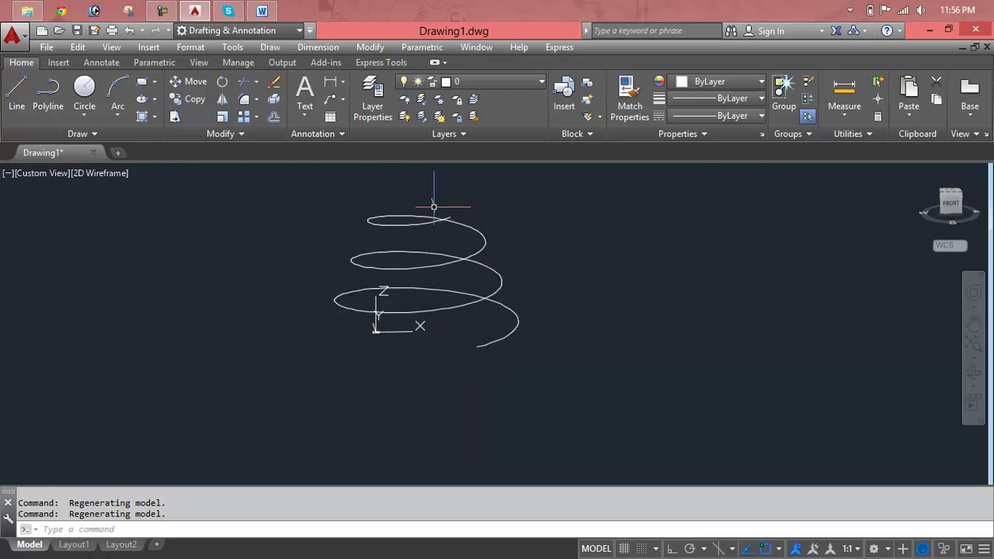
{"action": "left_click", "coordinate": [949, 204]}
{"action": "left_click", "coordinate": [954, 204]}
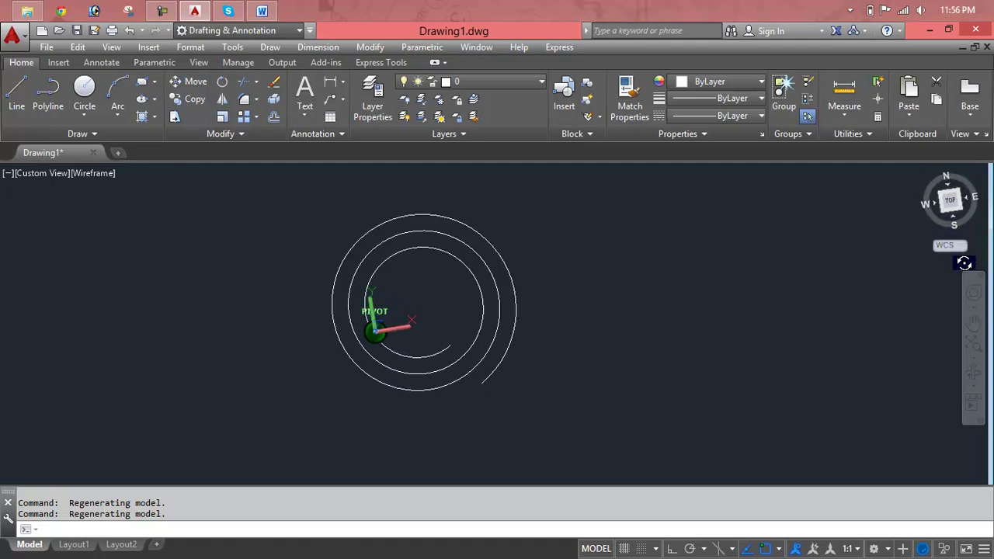
{"action": "mouse_move", "coordinate": [964, 263]}
{"action": "left_mouse_down"}
{"action": "mouse_move", "coordinate": [952, 169]}
{"action": "mouse_move", "coordinate": [955, 483]}
{"action": "left_mouse_up"}
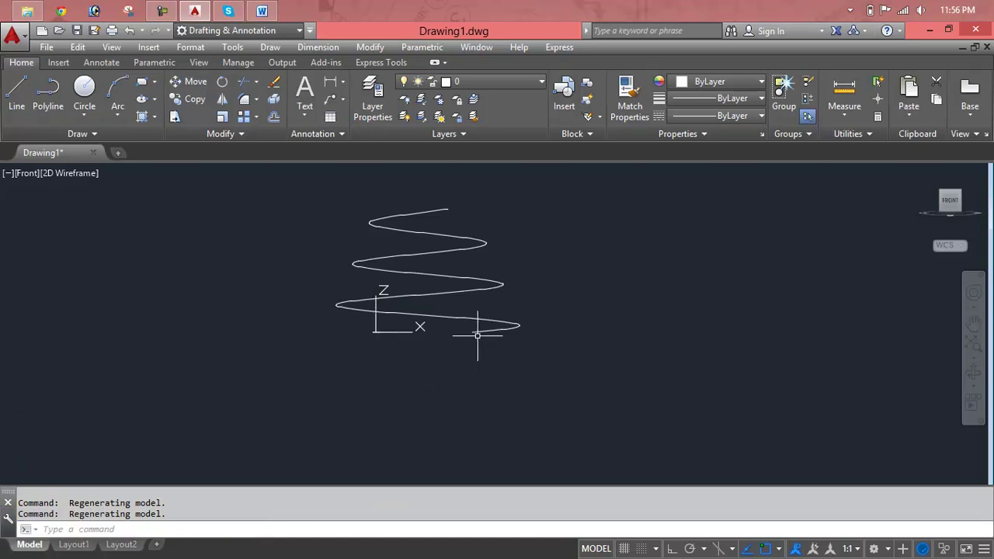
{"action": "scroll", "coordinate": [473, 337], "scroll_direction": "up", "scroll_amount": 3}
{"action": "scroll", "coordinate": [477, 335], "scroll_direction": "up", "scroll_amount": 3}
{"action": "scroll", "coordinate": [477, 335], "scroll_direction": "down", "scroll_amount": 3}
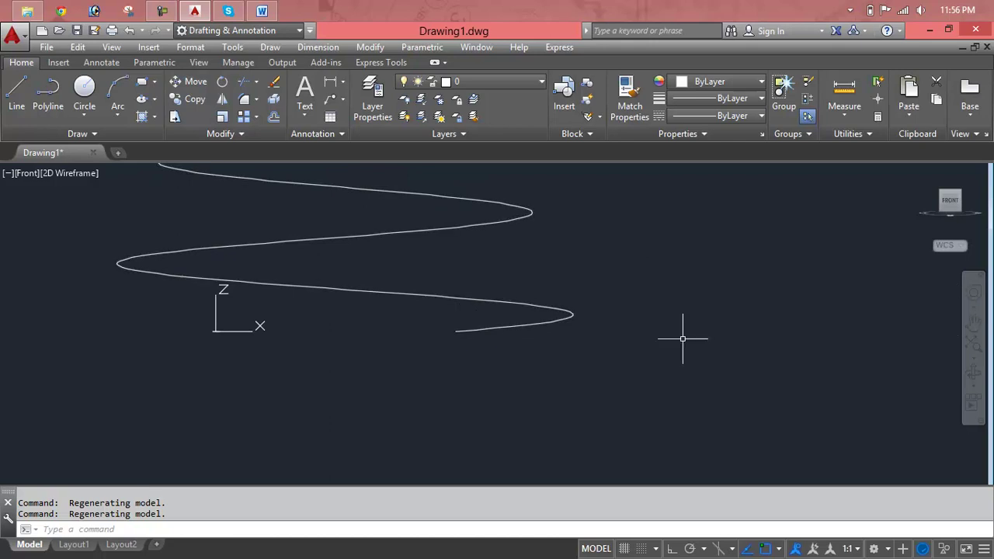
Switch the viewport to the Top view and pan the drawing slightly.
{"action": "left_click", "coordinate": [35, 172]}
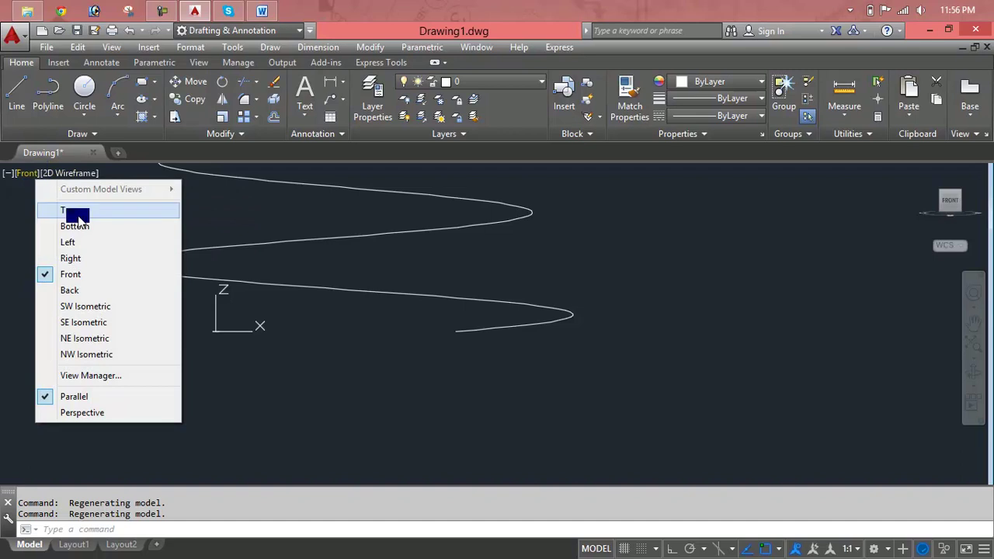
{"action": "left_click", "coordinate": [77, 214]}
{"action": "middle_click_drag", "start_coordinate": [568, 307], "coordinate": [513, 300]}
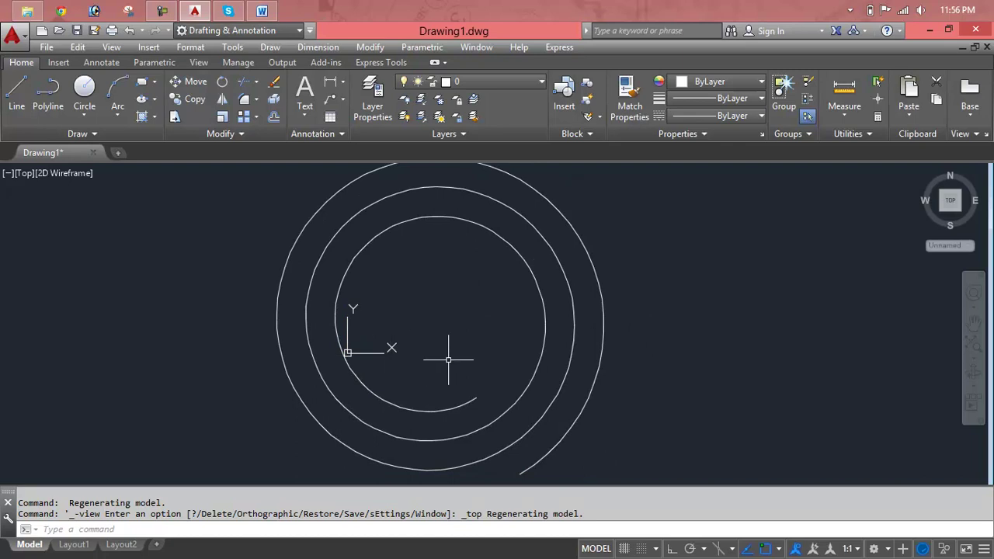
Turn off Display at UCS origin point for the axis icon, then erase the helix.
{"action": "type", "text": "UC"}
{"action": "key", "text": "Return"}
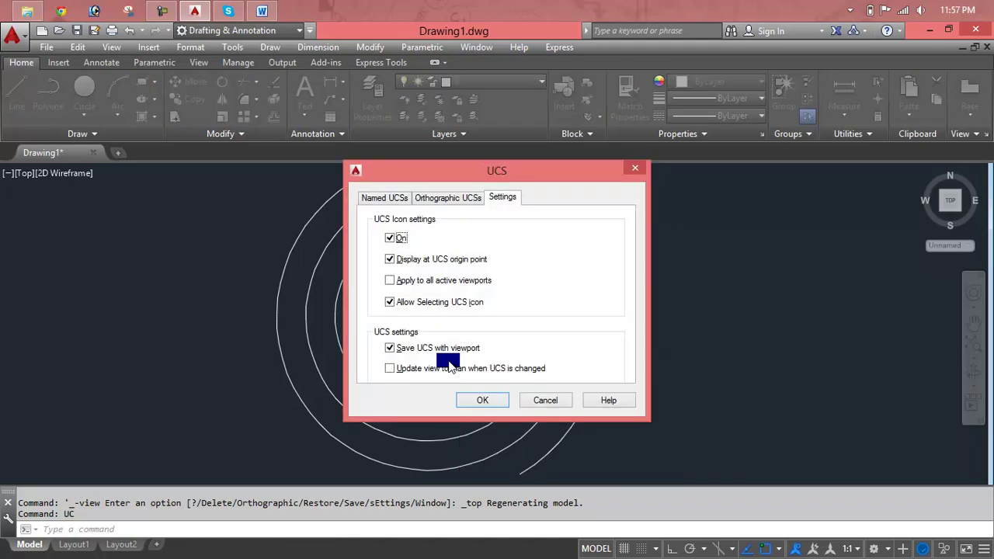
{"action": "left_click", "coordinate": [423, 259]}
{"action": "left_click", "coordinate": [480, 400]}
{"action": "key", "text": "Escape"}
{"action": "key", "text": "Escape"}
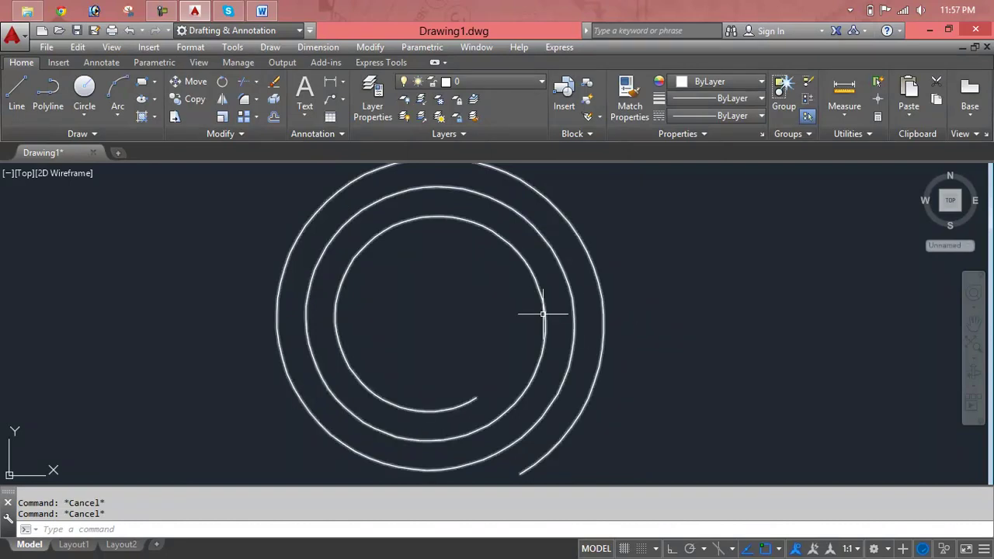
{"action": "left_click", "coordinate": [542, 315]}
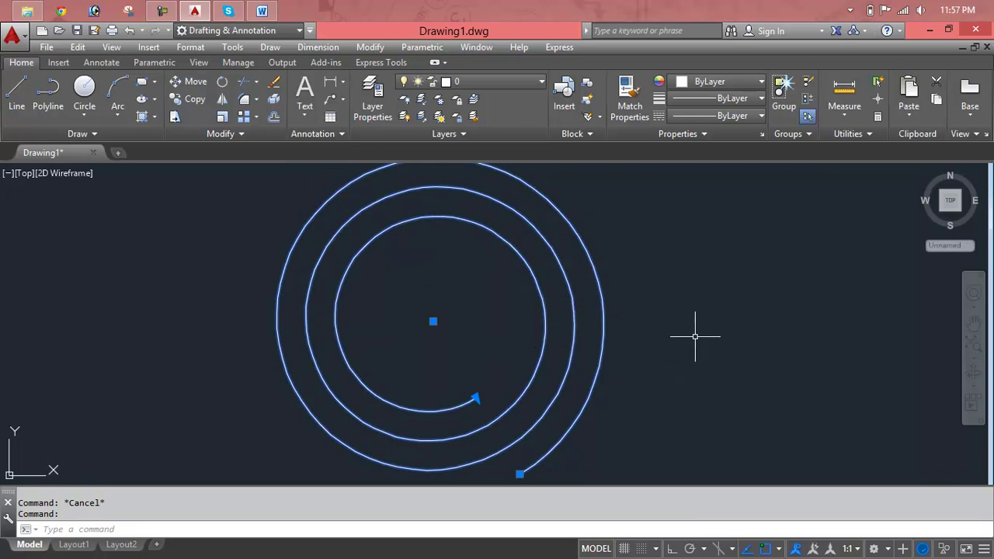
{"action": "key", "text": "Delete"}
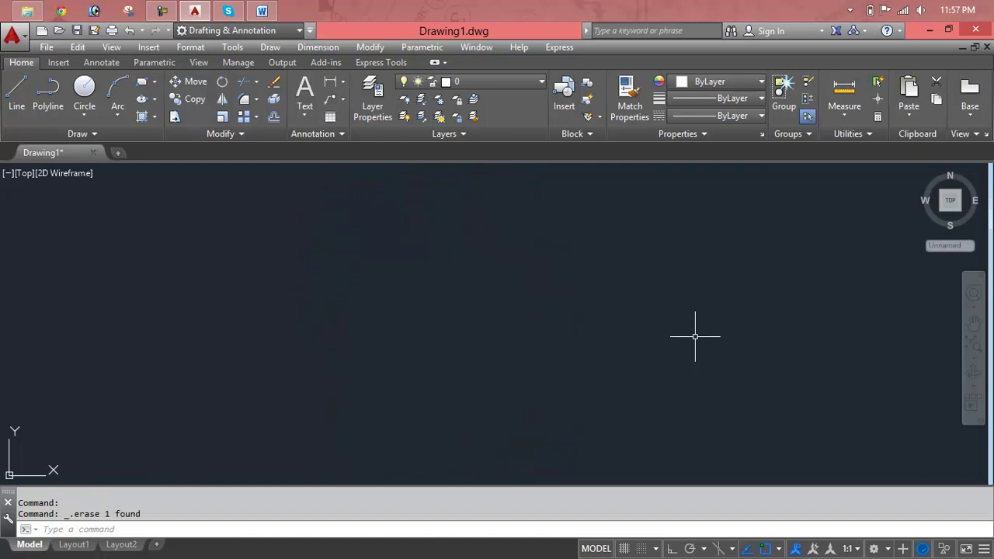
Draw a new helix via HEL with a 2' base radius, 8" top radius and 3' height.
{"action": "key", "text": "Escape"}
{"action": "key", "text": "Escape"}
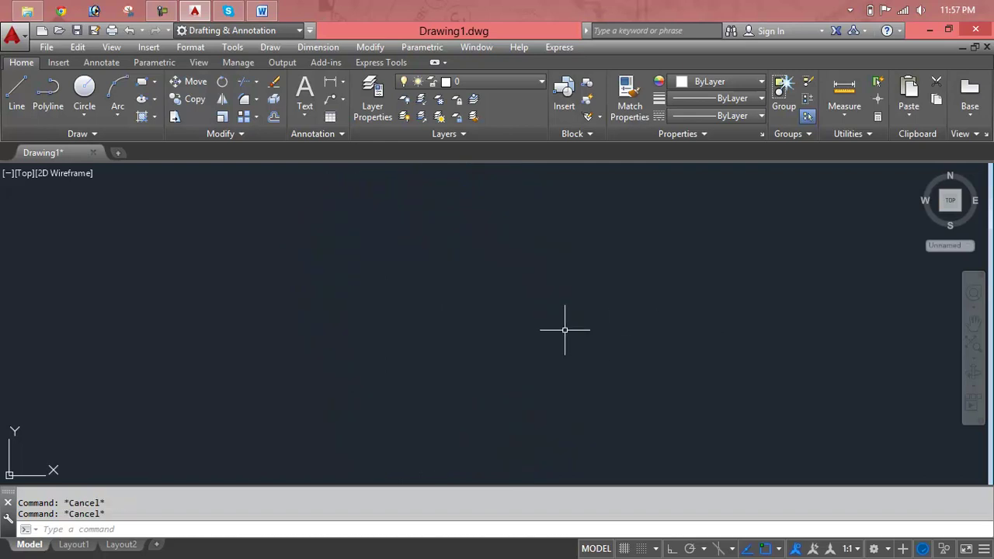
{"action": "type", "text": "H"}
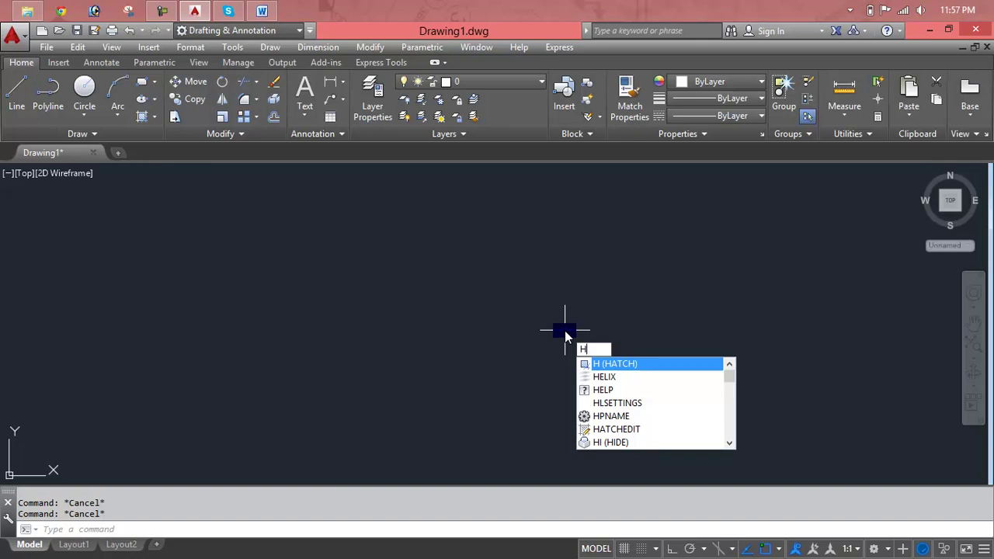
{"action": "type", "text": "E"}
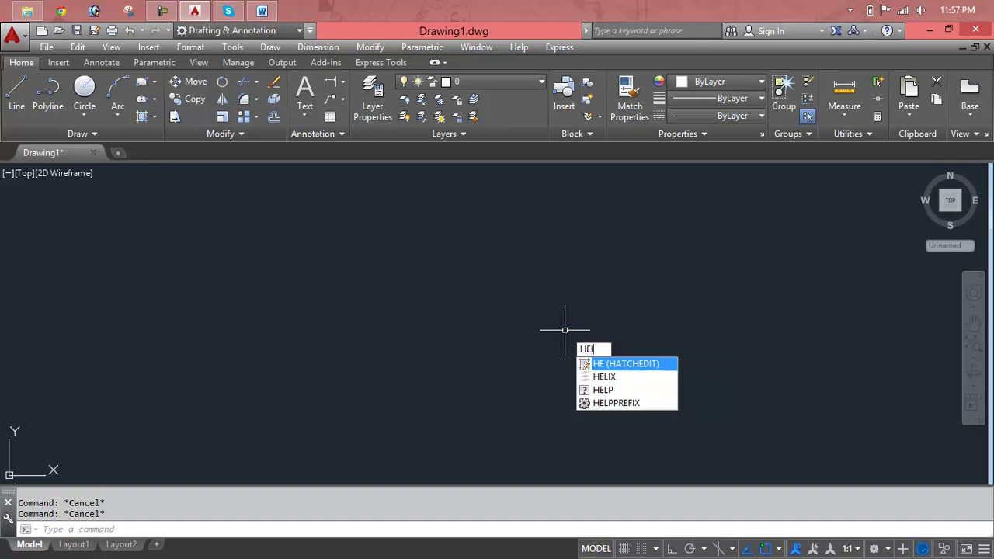
{"action": "type", "text": "LIX"}
{"action": "key", "text": "Return"}
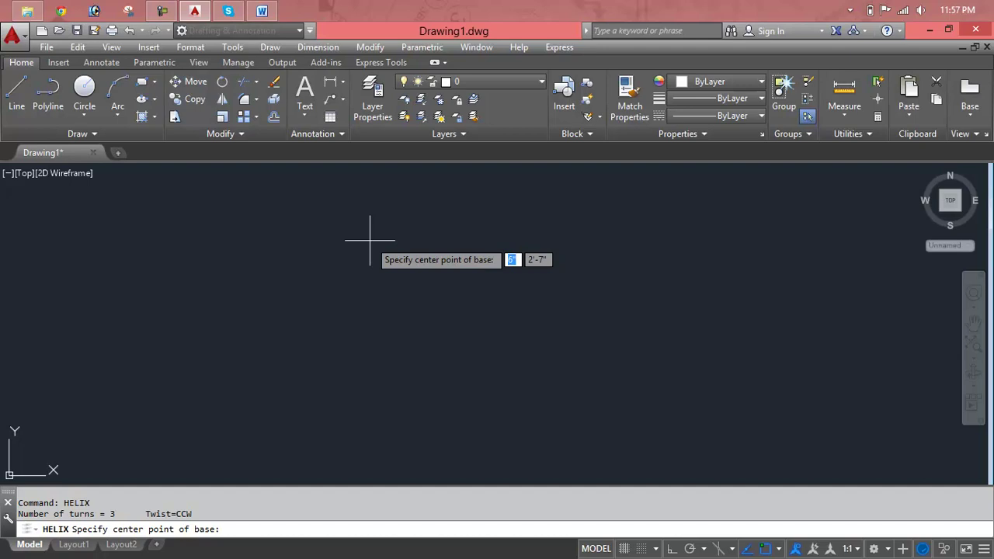
{"action": "left_click", "coordinate": [392, 336]}
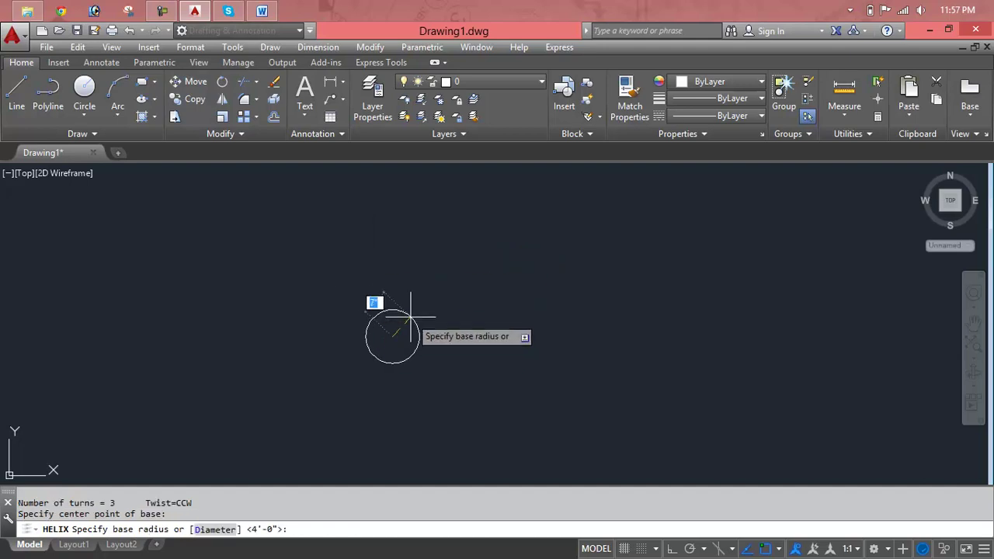
{"action": "type", "text": "2"}
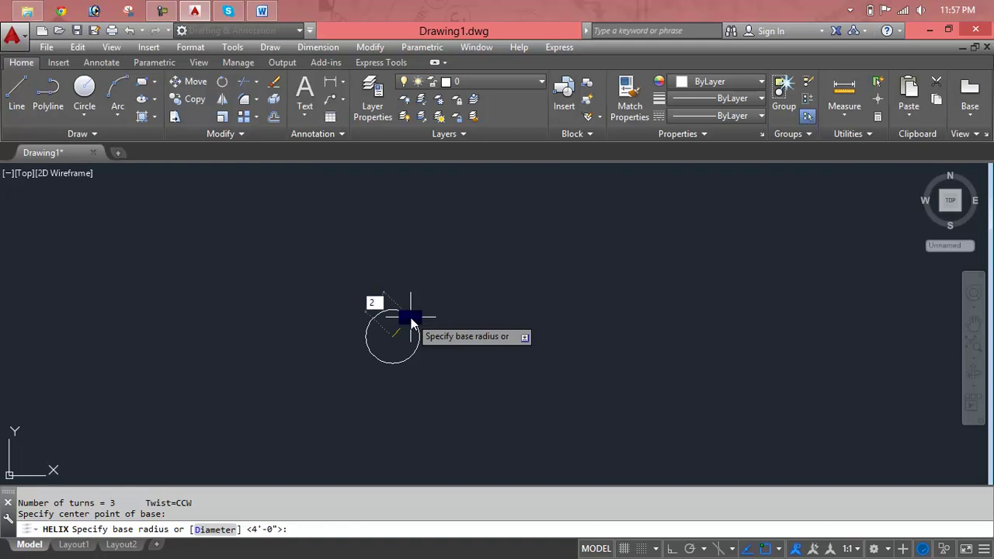
{"action": "key", "text": "Return"}
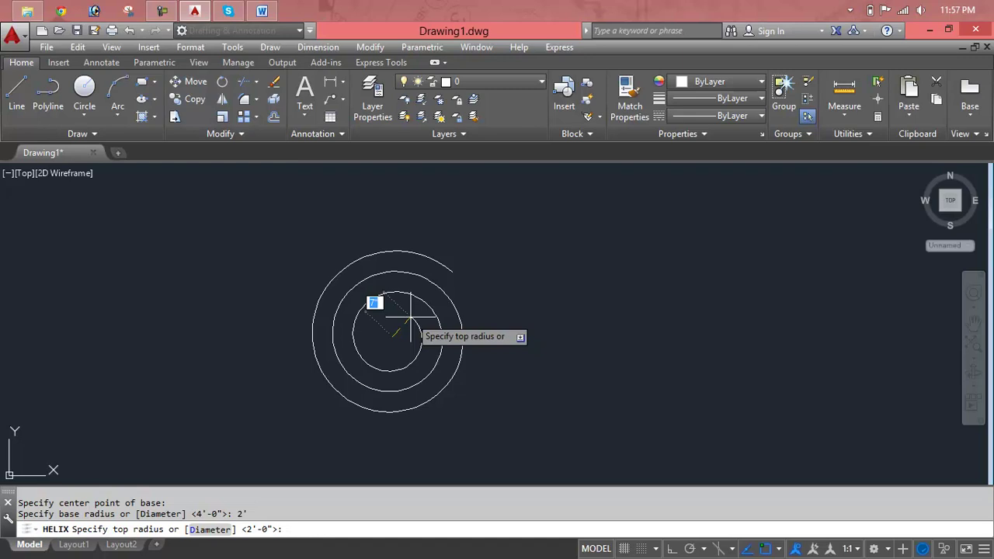
{"action": "type", "text": "8"}
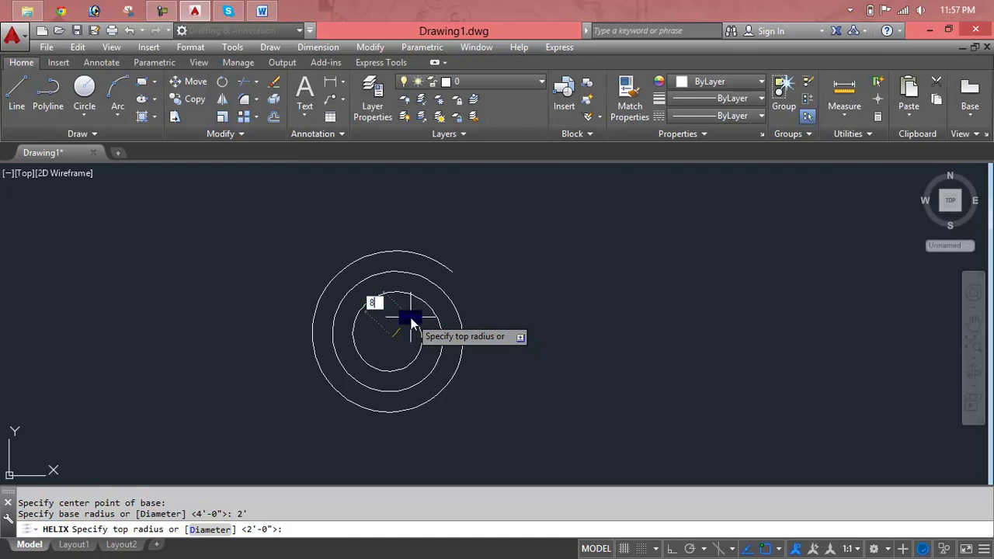
{"action": "key", "text": "Return"}
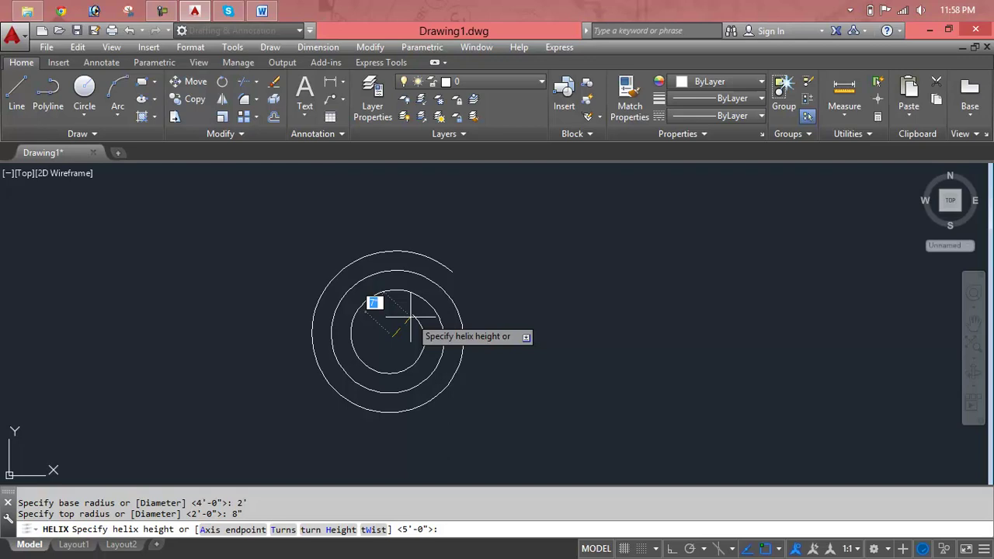
{"action": "type", "text": "3"}
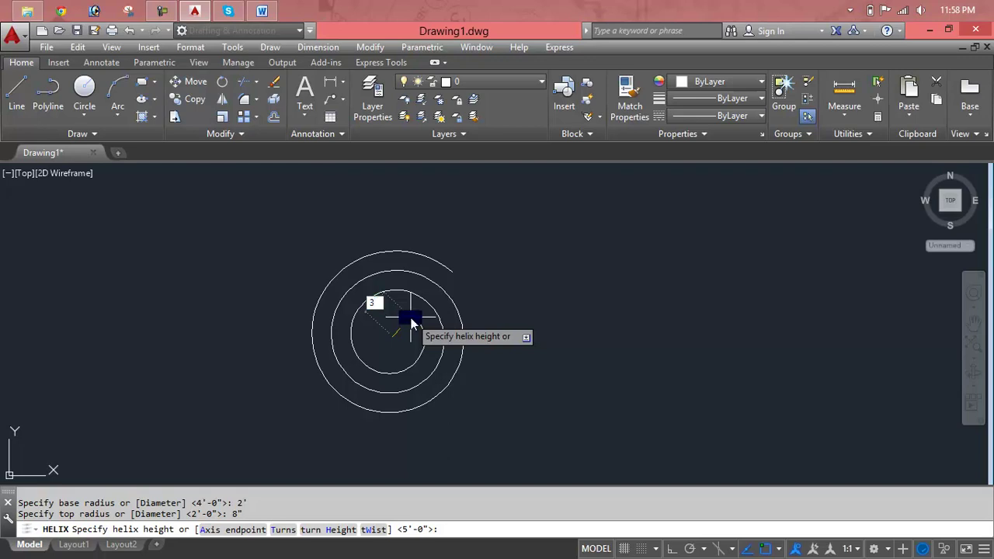
{"action": "key", "text": "Return"}
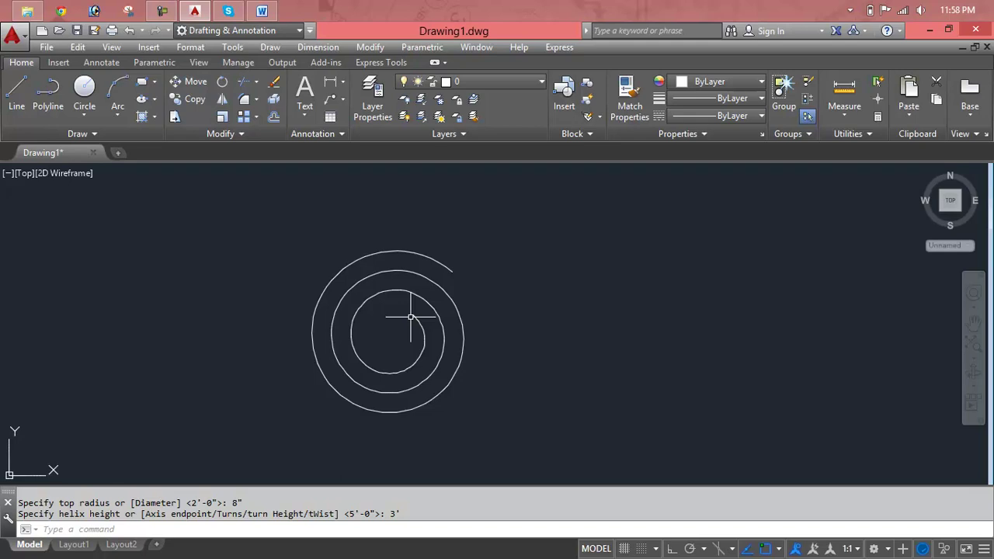
{"action": "double_click", "coordinate": [262, 508]}
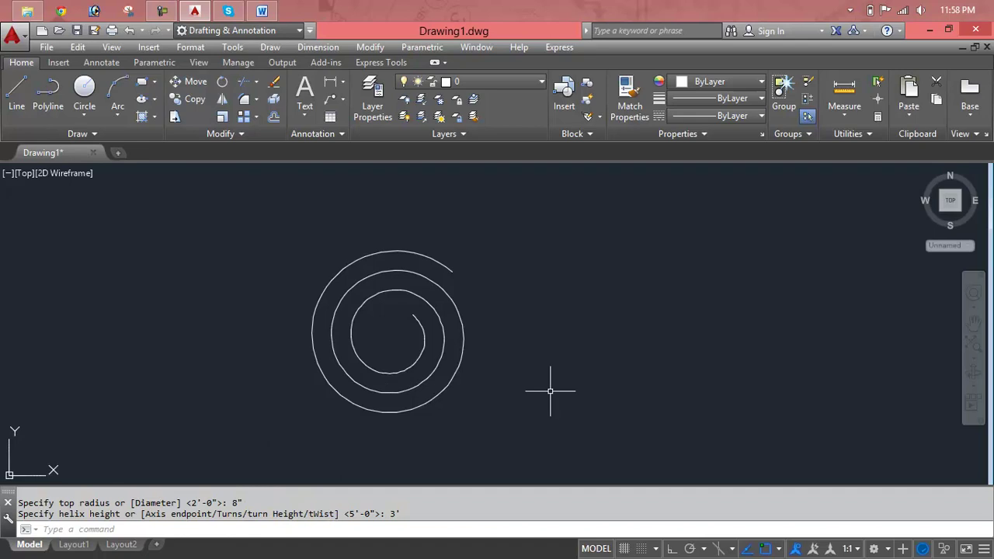
Crossing-select the spiral helix and delete it.
{"action": "left_click", "coordinate": [544, 343]}
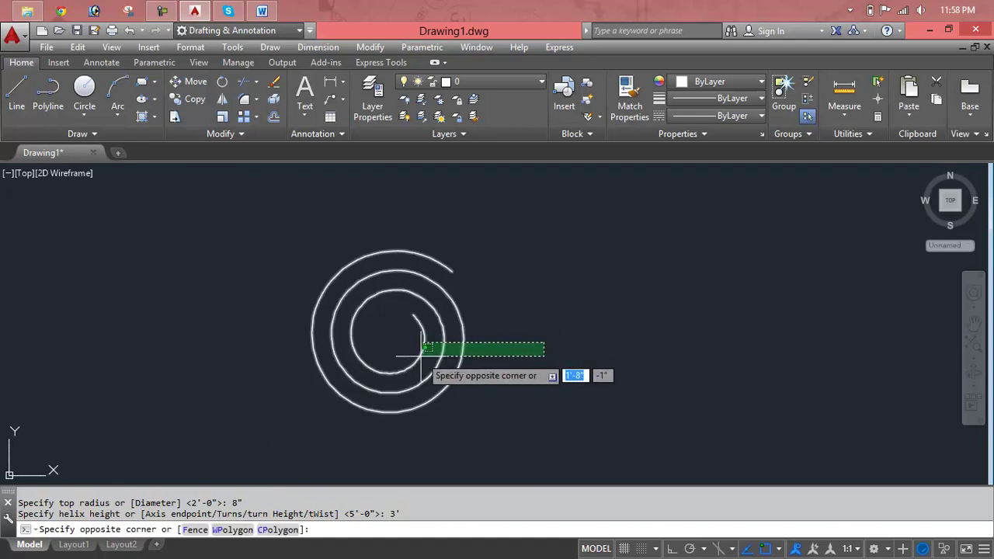
{"action": "left_click", "coordinate": [417, 355]}
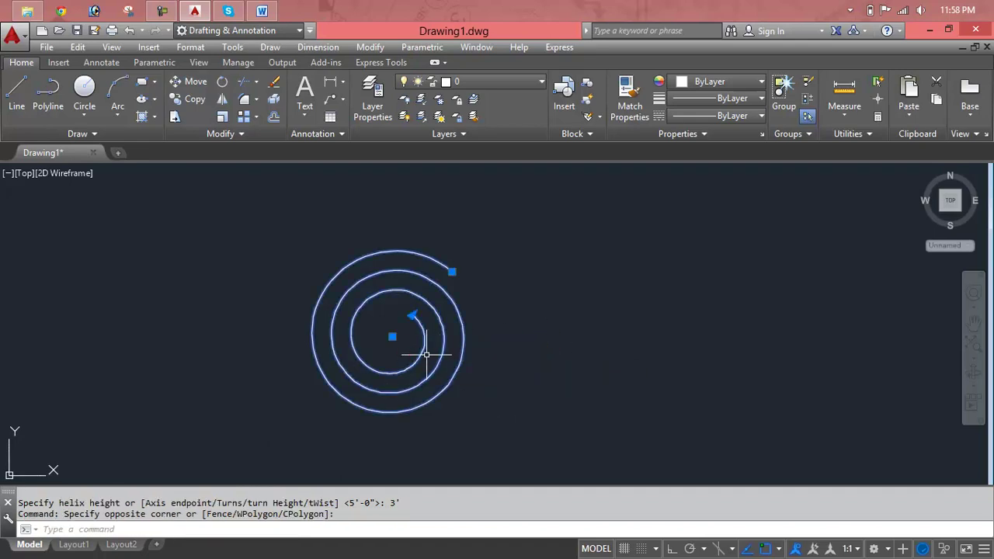
{"action": "key", "text": "Delete"}
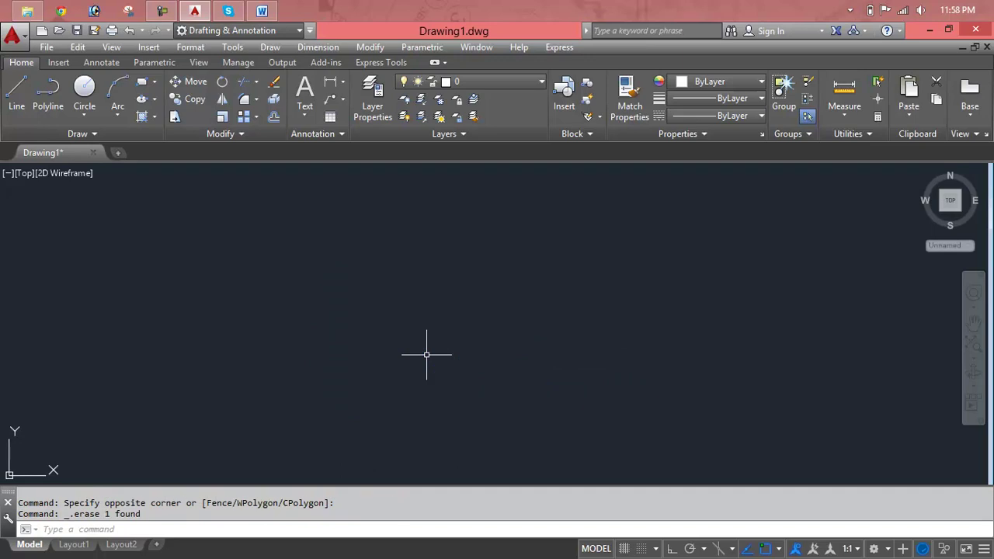
{"action": "key", "text": "Escape"}
{"action": "key", "text": "Escape"}
Start a new helix with a 6" base radius and 2' top radius, choosing the Turns option.
{"action": "type", "text": "hel"}
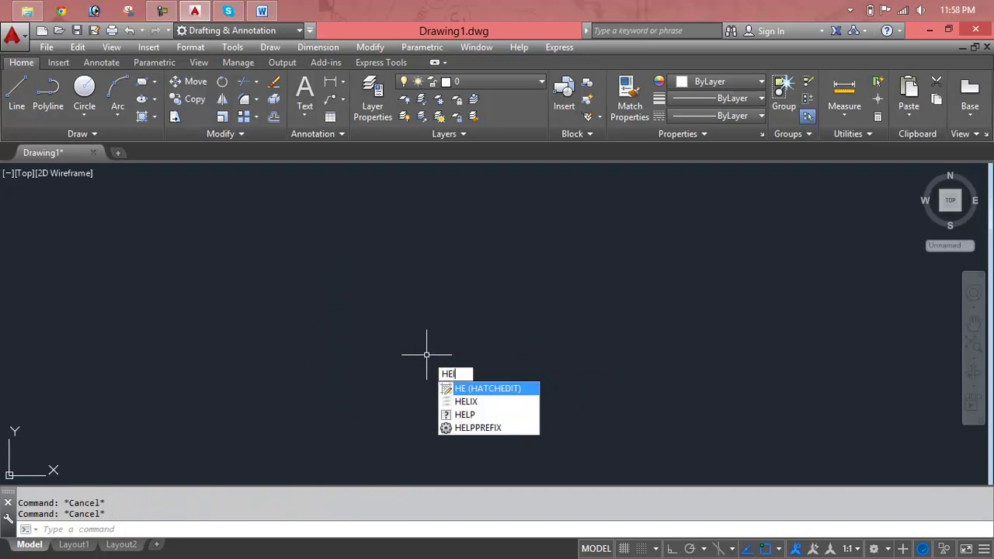
{"action": "key", "text": "Return"}
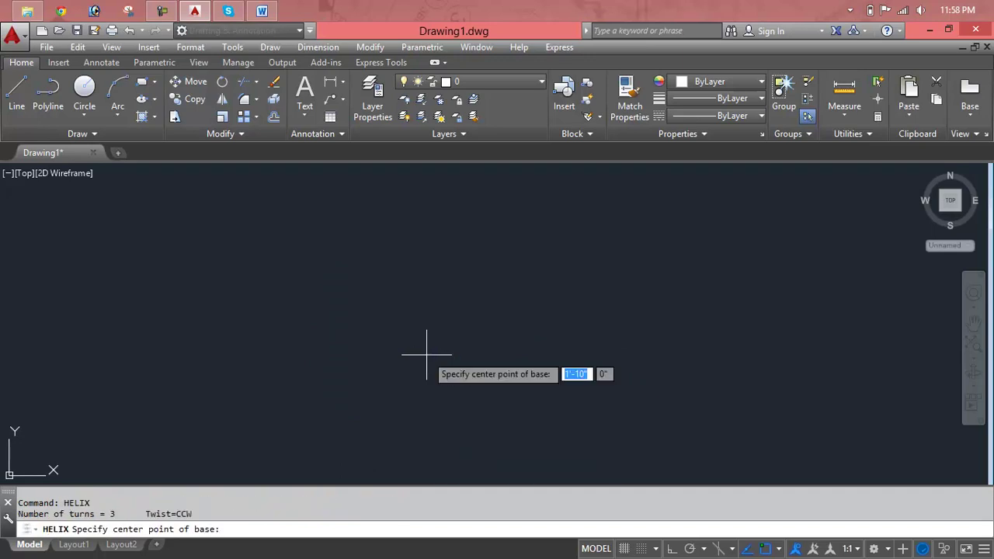
{"action": "left_click", "coordinate": [427, 356]}
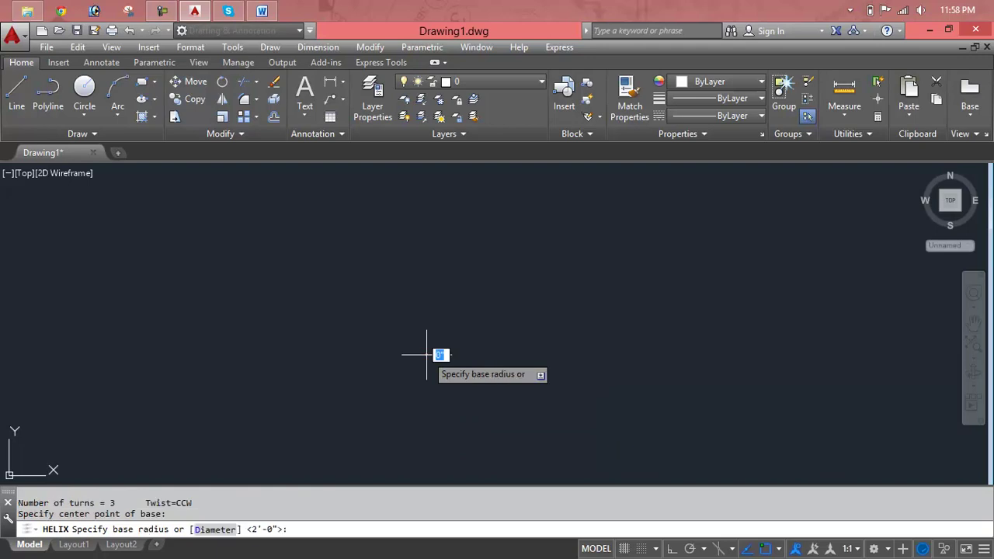
{"action": "type", "text": "6"}
{"action": "key", "text": "Return"}
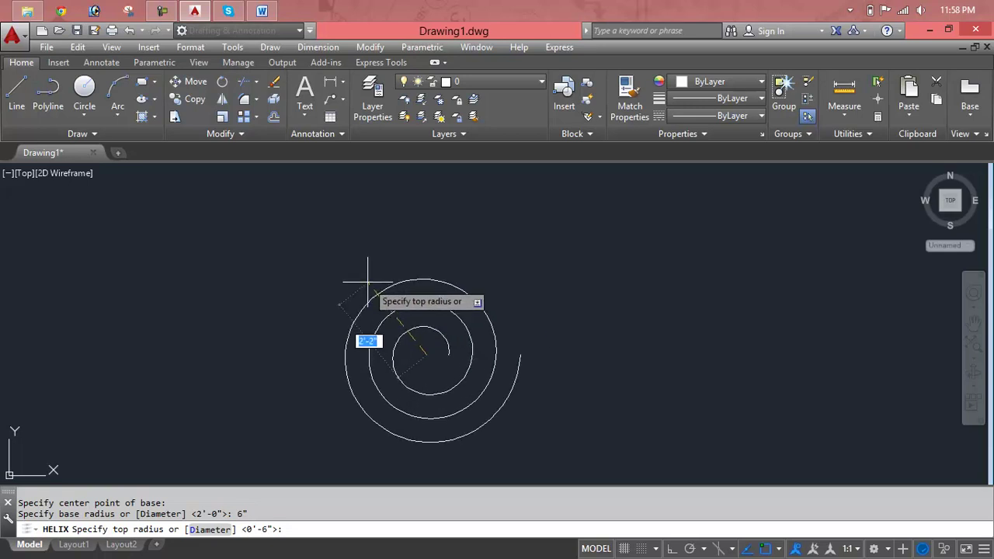
{"action": "type", "text": "2"}
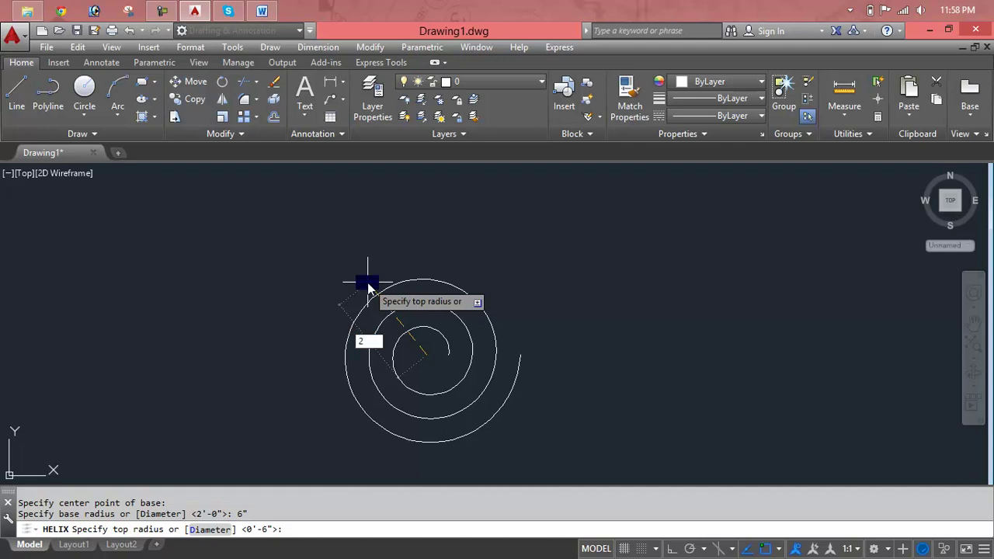
{"action": "key", "text": "Return"}
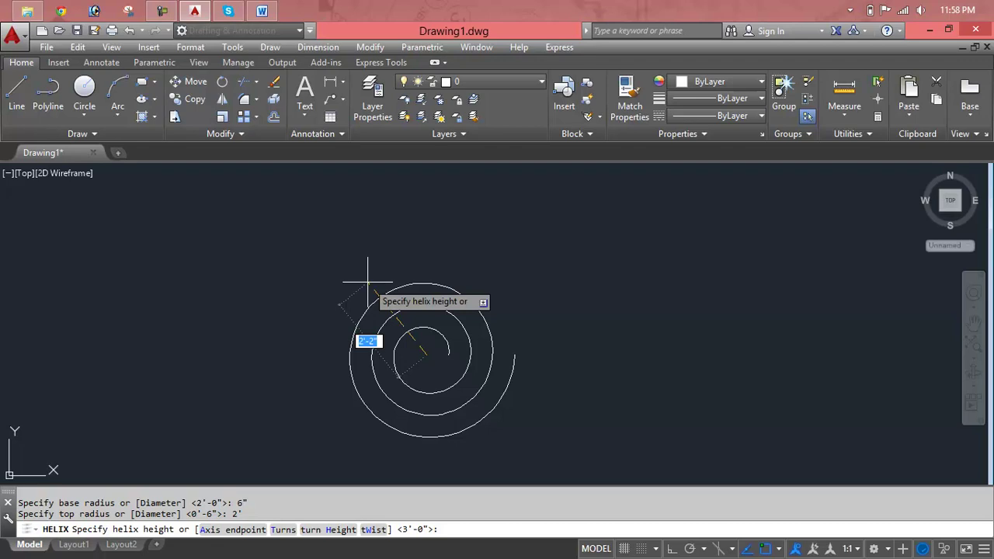
{"action": "type", "text": "t"}
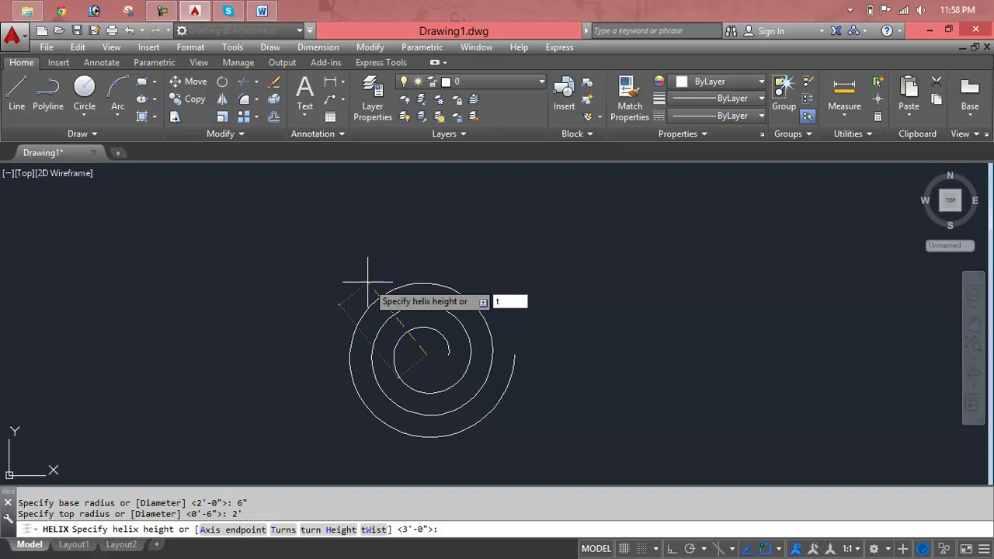
{"action": "key", "text": "Return"}
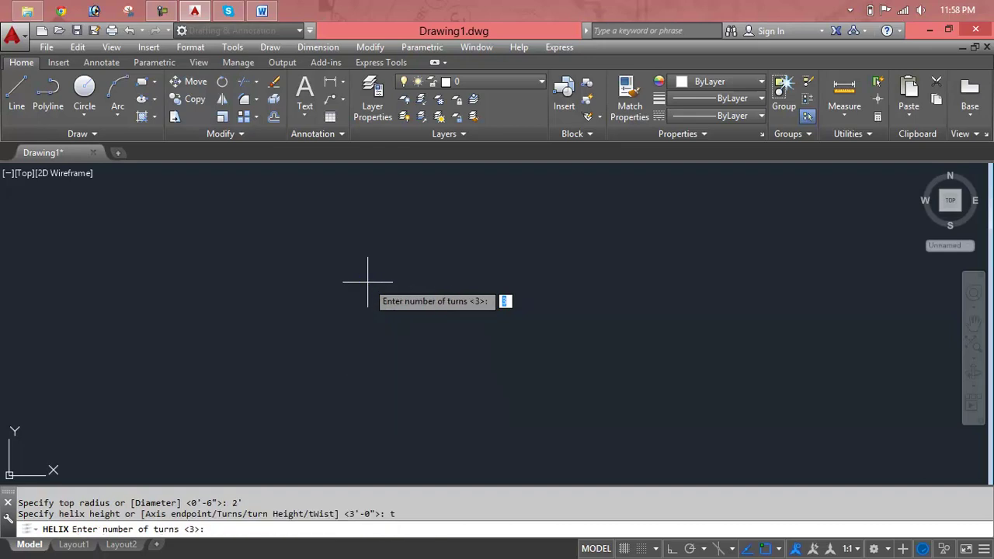
Finish the helix with 6 turns, counter-clockwise twist and a 5' height.
{"action": "type", "text": "6"}
{"action": "key", "text": "Return"}
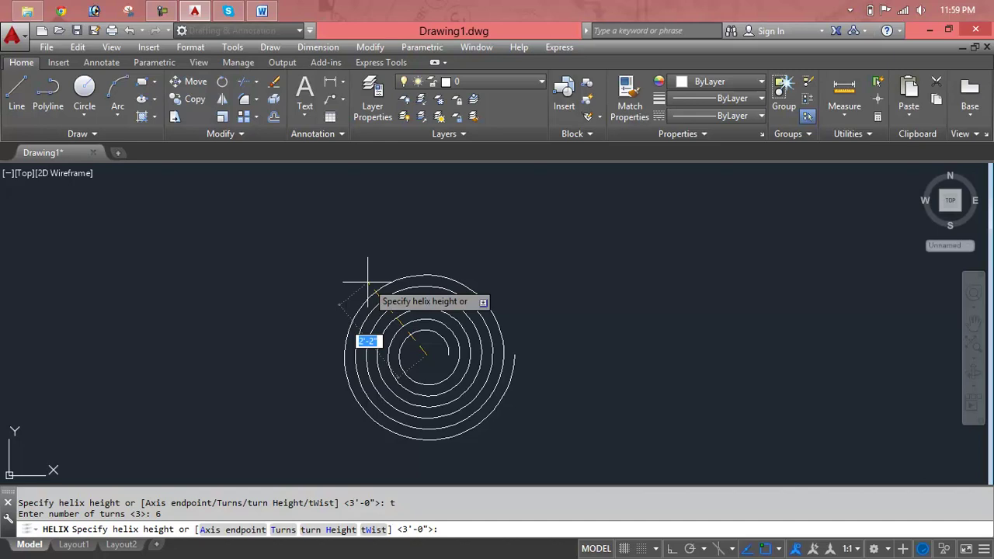
{"action": "type", "text": "w"}
{"action": "key", "text": "Return"}
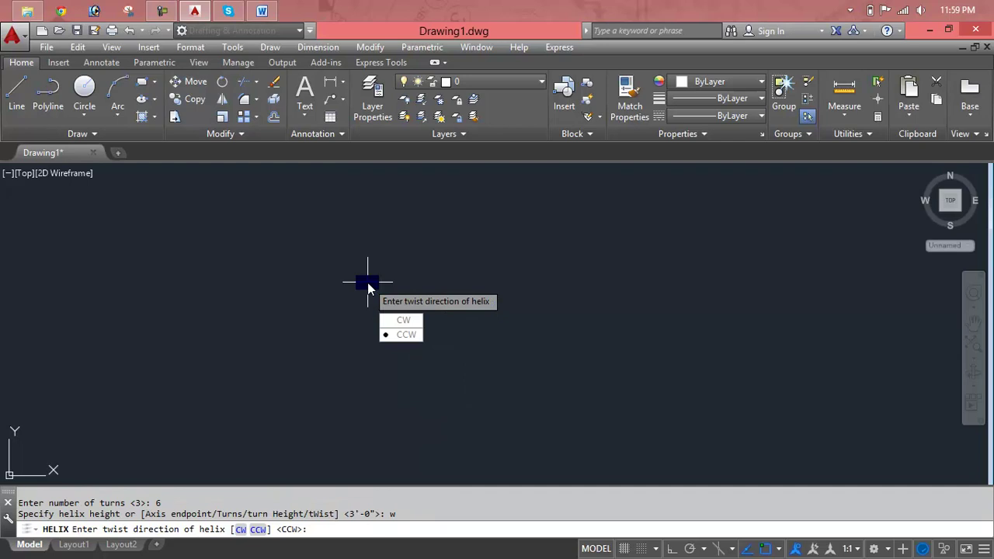
{"action": "key", "text": "Return"}
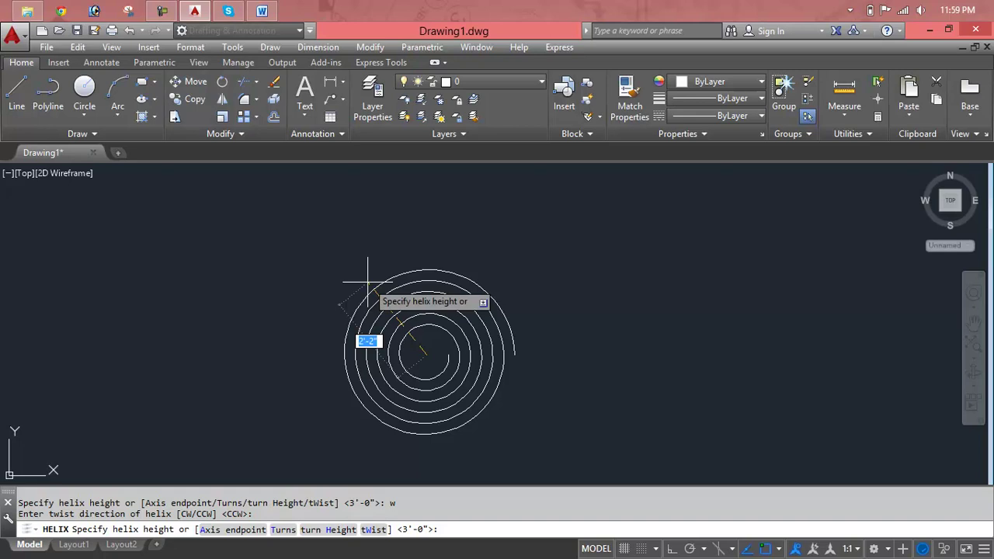
{"action": "type", "text": "5'"}
{"action": "key", "text": "Return"}
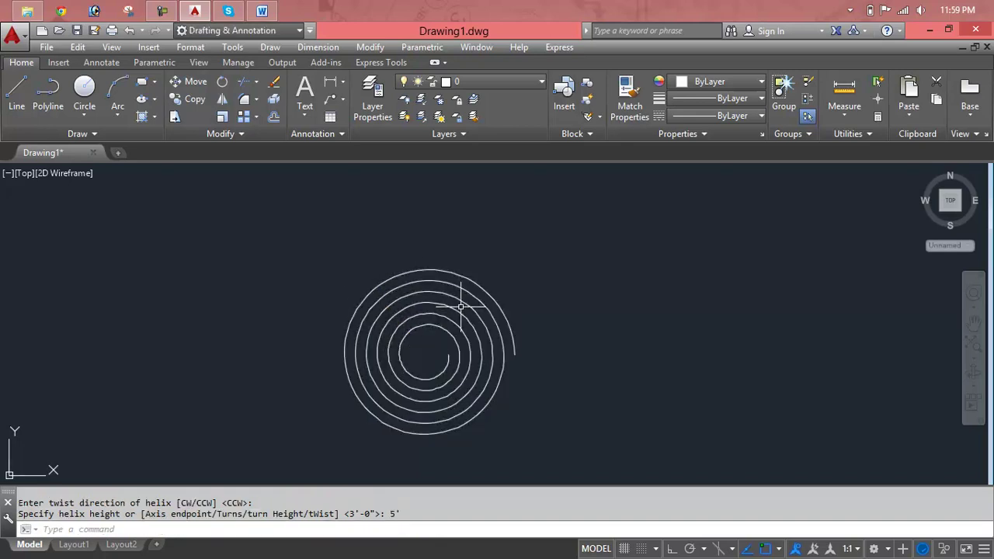
Orbit to a tilted 3D view of the cone-shaped helix, then crossing-select and delete it.
{"action": "mouse_move", "coordinate": [949, 201]}
{"action": "mouse_move", "coordinate": [947, 206]}
{"action": "left_mouse_down"}
{"action": "mouse_move", "coordinate": [941, 445]}
{"action": "mouse_move", "coordinate": [892, 384]}
{"action": "left_mouse_up"}
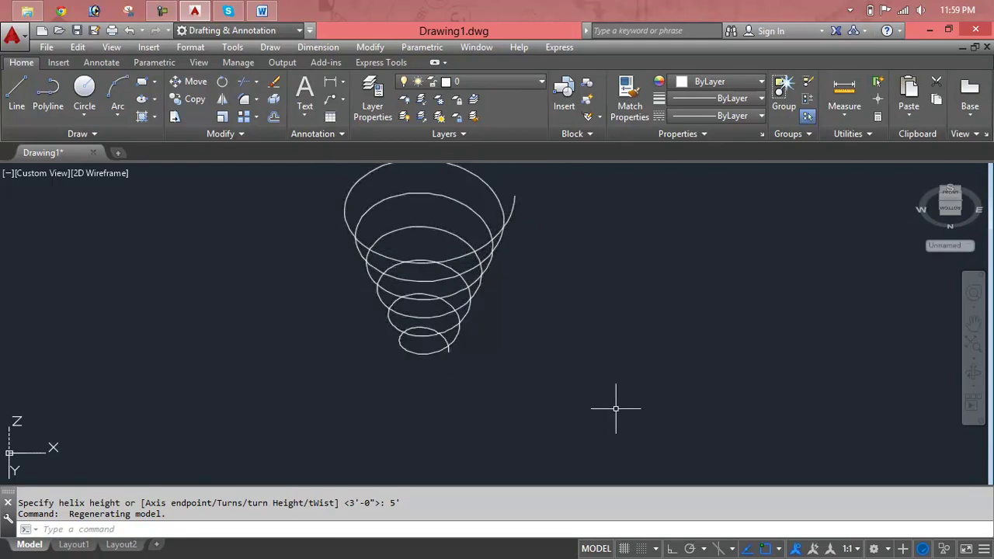
{"action": "left_click", "coordinate": [562, 266]}
{"action": "left_click", "coordinate": [330, 317]}
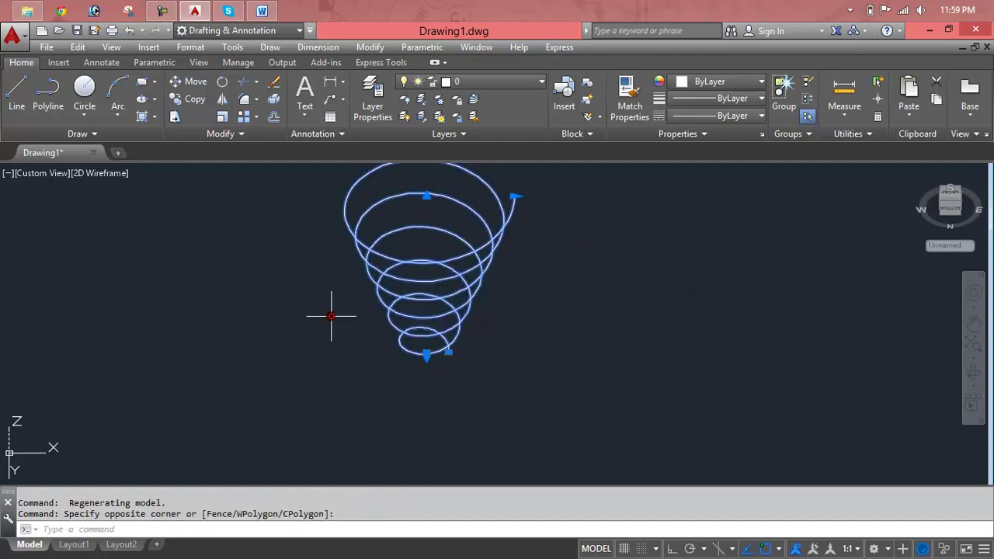
{"action": "key", "text": "Delete"}
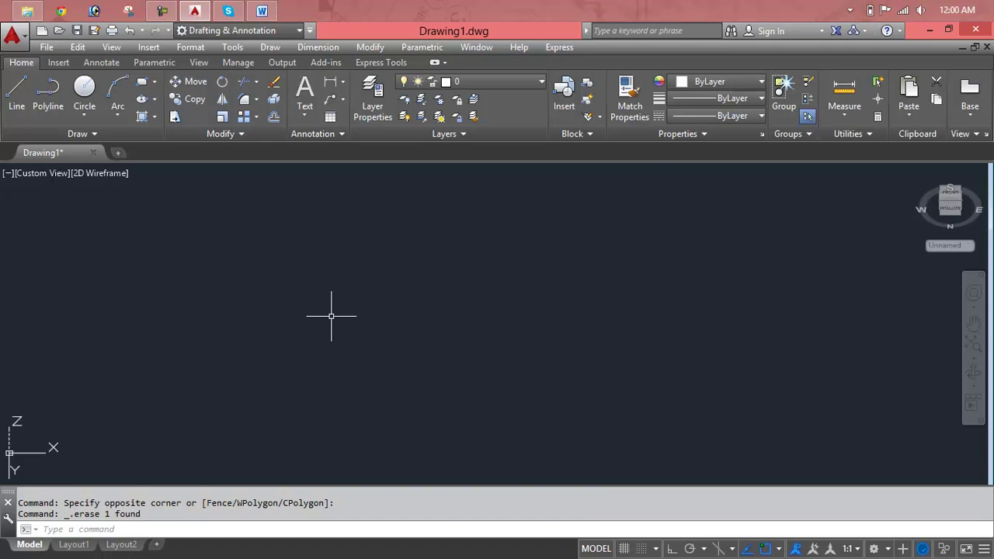
Switch the empty viewport from the custom orbit view back to the preset Top view.
{"action": "left_click", "coordinate": [86, 173]}
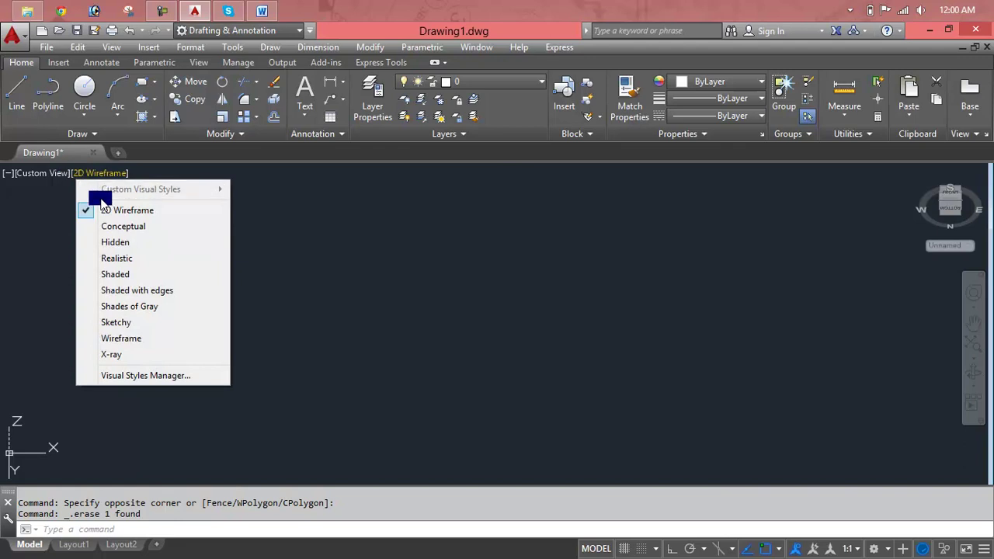
{"action": "left_click", "coordinate": [39, 173]}
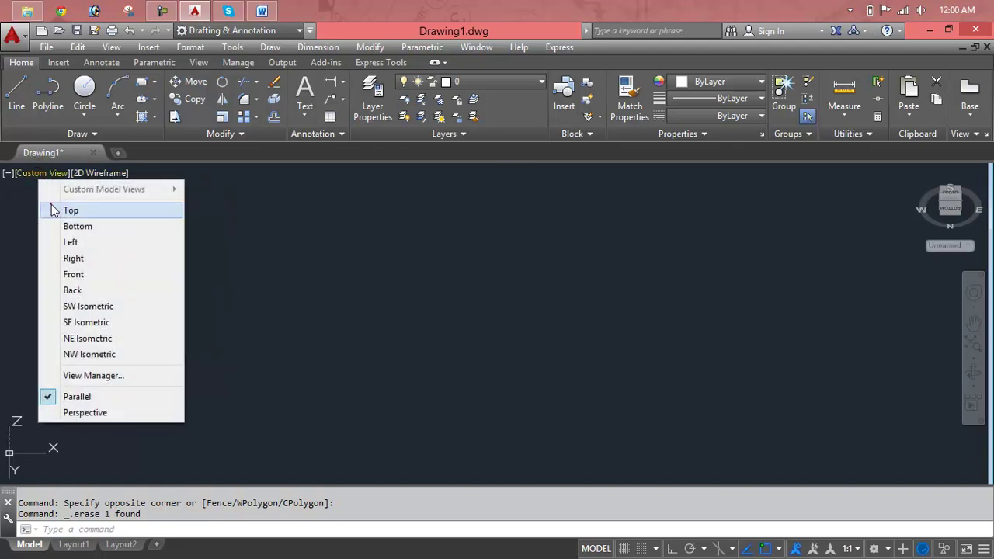
{"action": "left_click", "coordinate": [70, 211]}
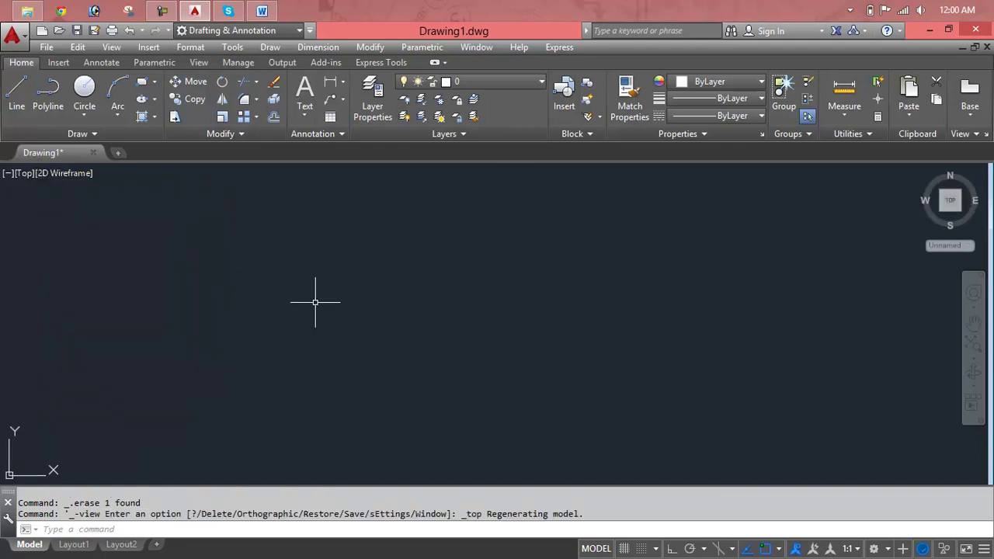